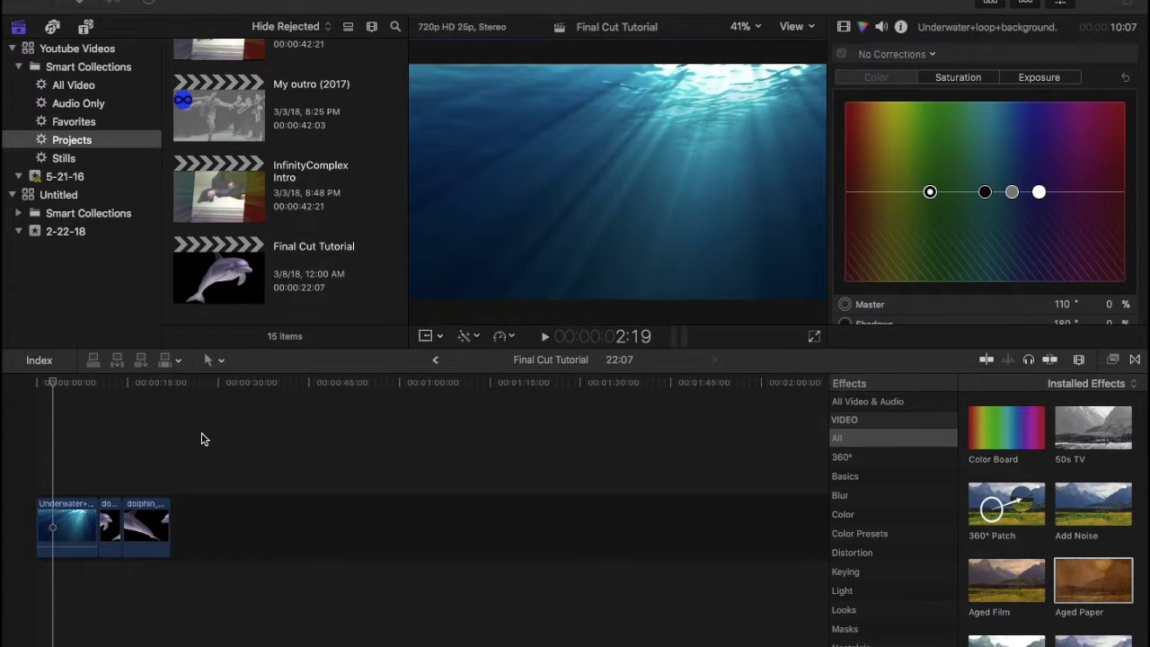
Play the project's opening to check the dolphin frame against the underwater clip.
{"action": "left_click", "coordinate": [33, 462]}
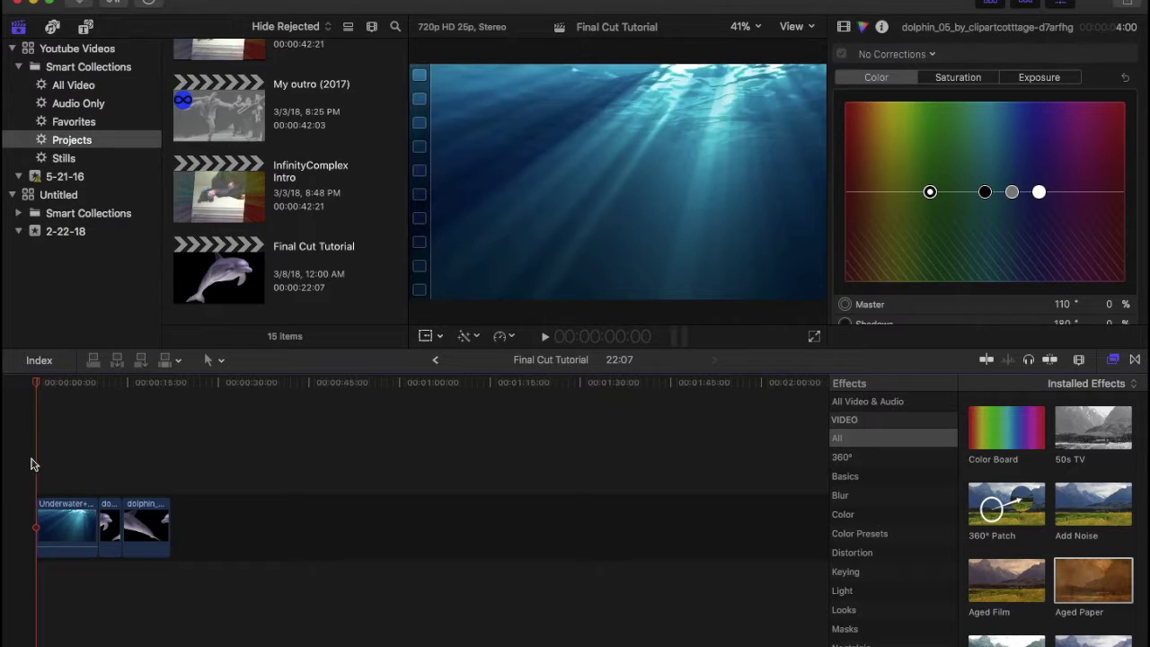
{"action": "left_click", "coordinate": [105, 478]}
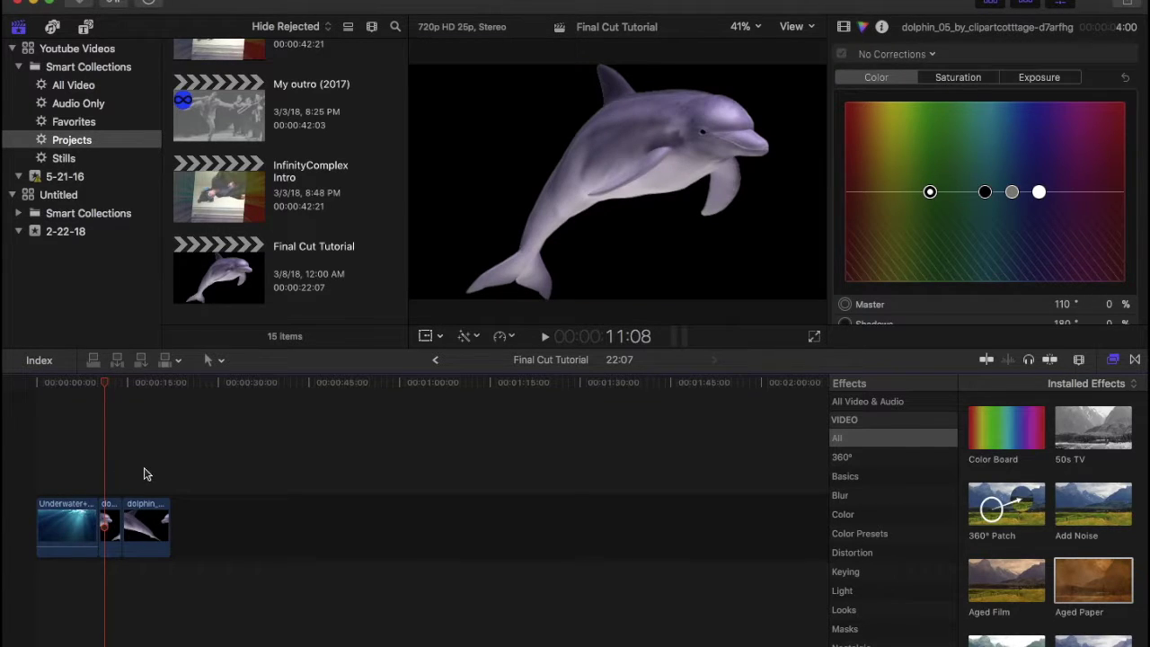
{"action": "left_click", "coordinate": [141, 472]}
{"action": "left_click", "coordinate": [54, 475]}
{"action": "key", "text": "space"}
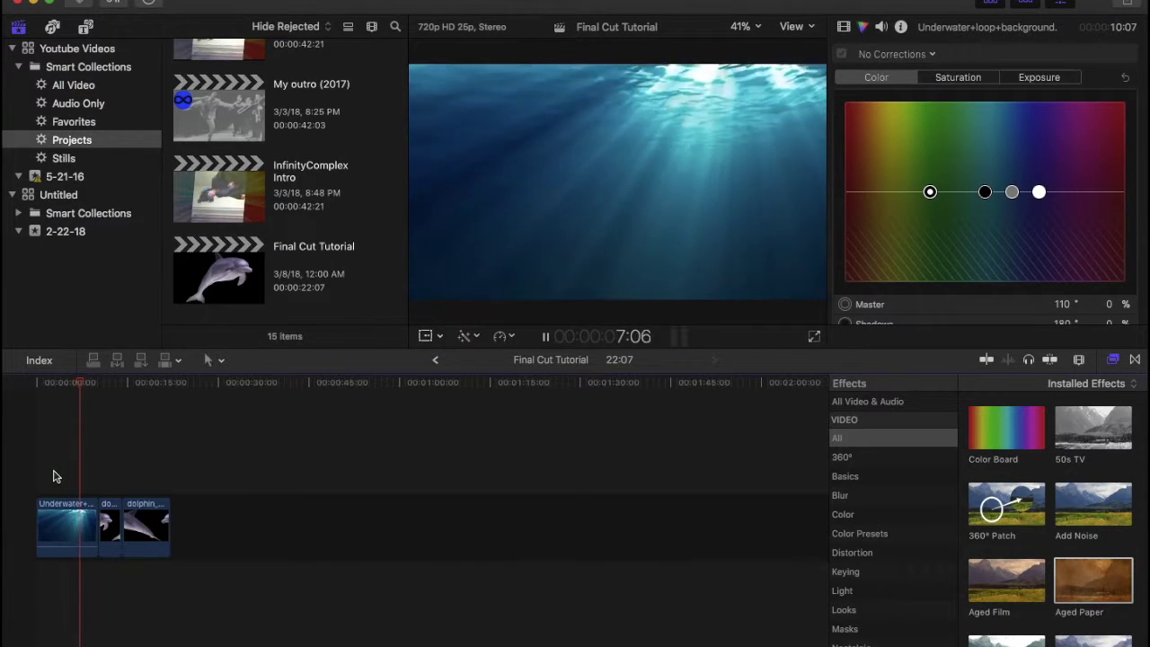
{"action": "left_click", "coordinate": [48, 476]}
{"action": "key", "text": "space"}
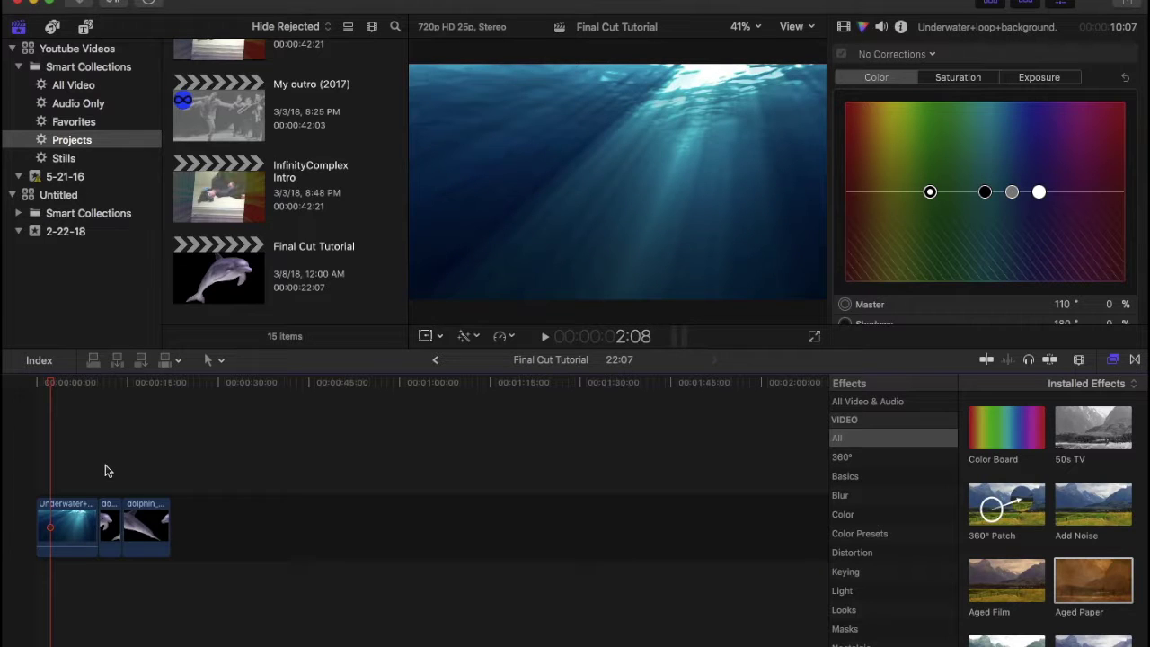
Lift the small dolphin clip above the underwater background as a connected clip.
{"action": "left_click_drag", "start_coordinate": [110, 526], "coordinate": [47, 449]}
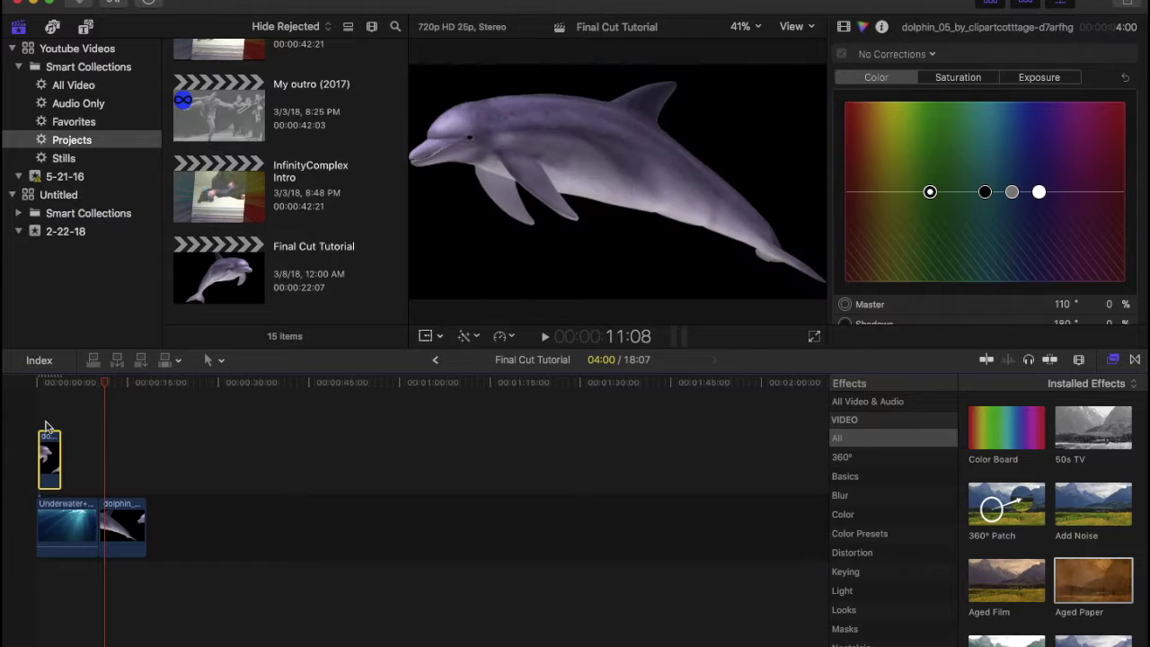
{"action": "left_click", "coordinate": [48, 437]}
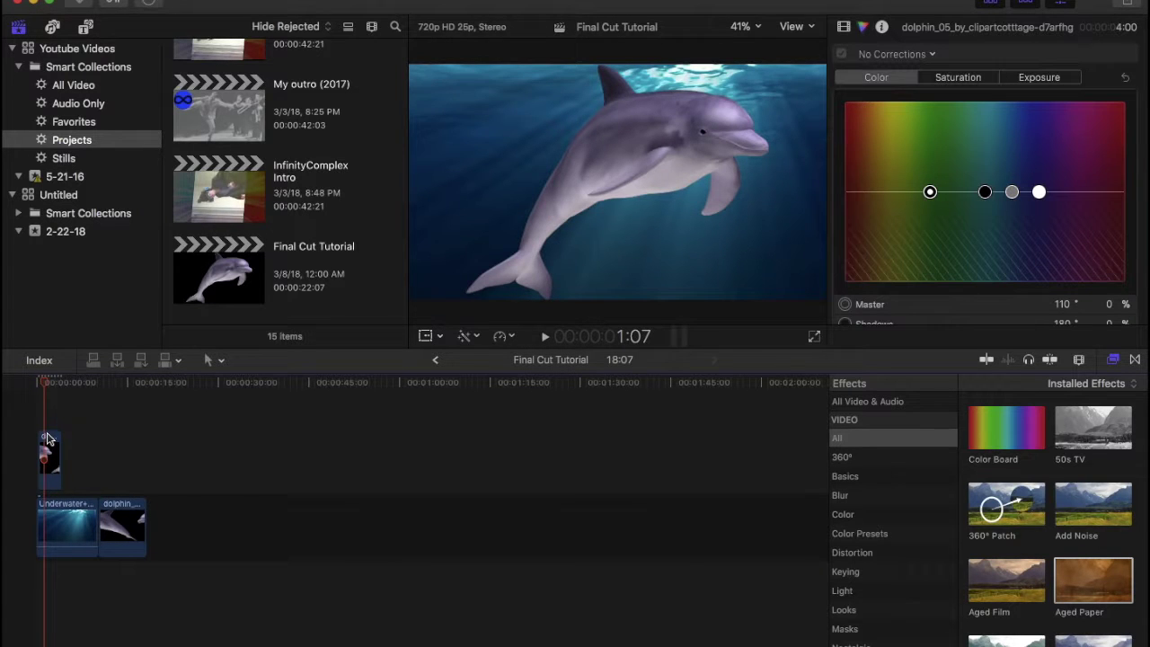
{"action": "left_click", "coordinate": [32, 419]}
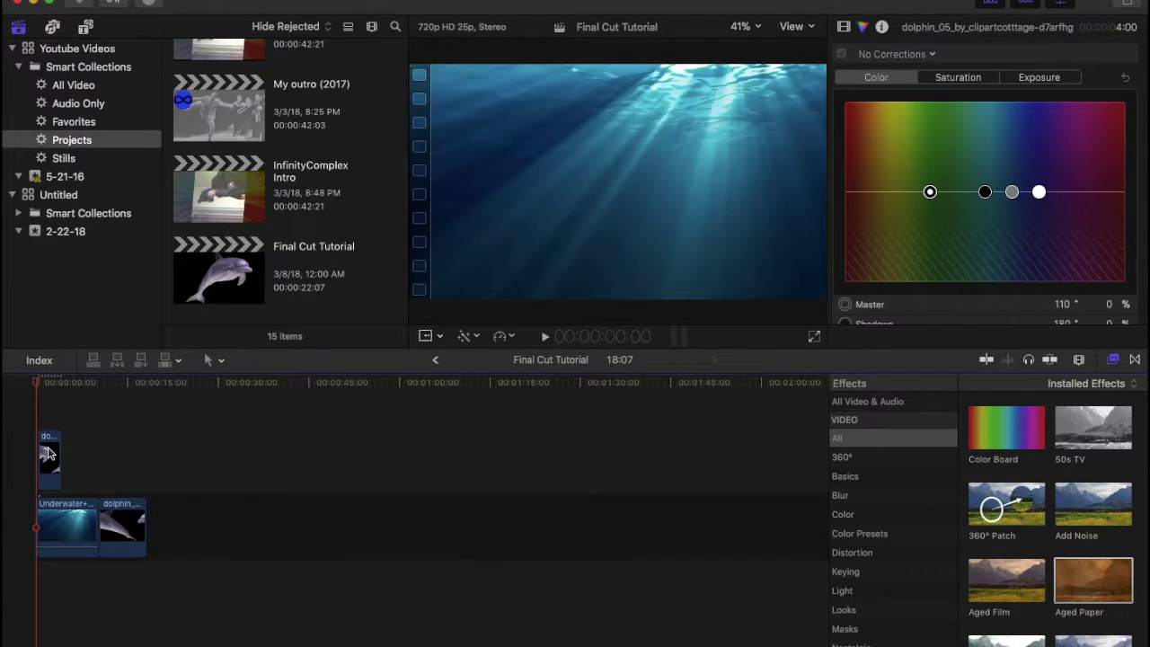
Align the dolphin clip to the very start and preview it over the background.
{"action": "left_click_drag", "start_coordinate": [46, 451], "coordinate": [45, 451]}
{"action": "key", "text": "space"}
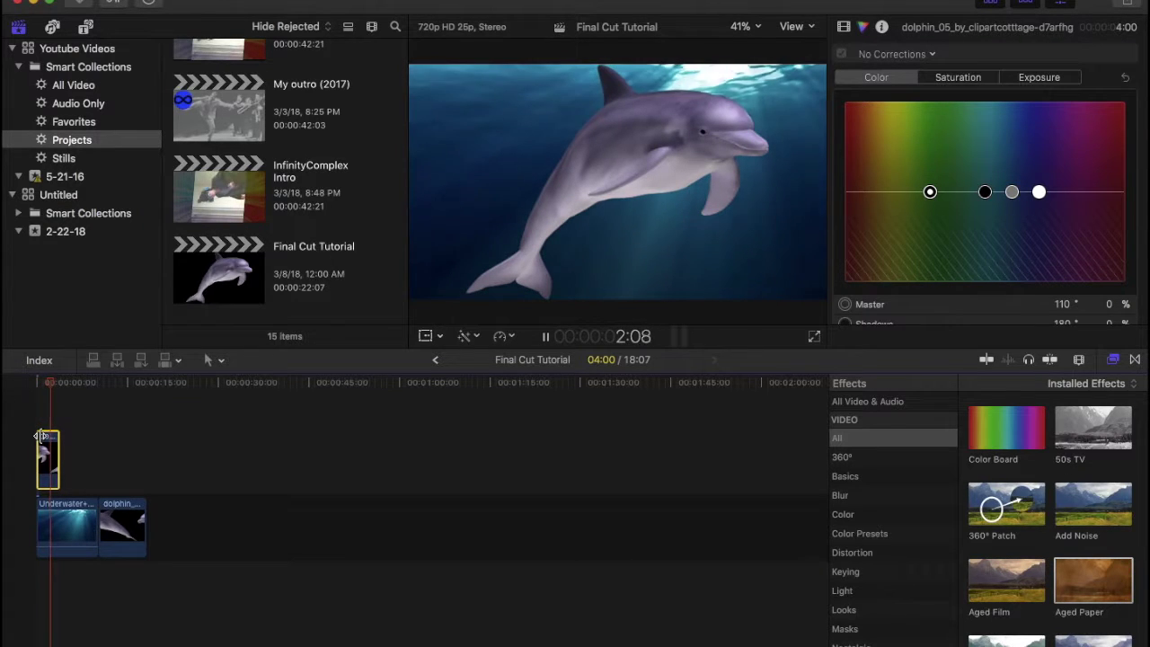
{"action": "key", "text": "space"}
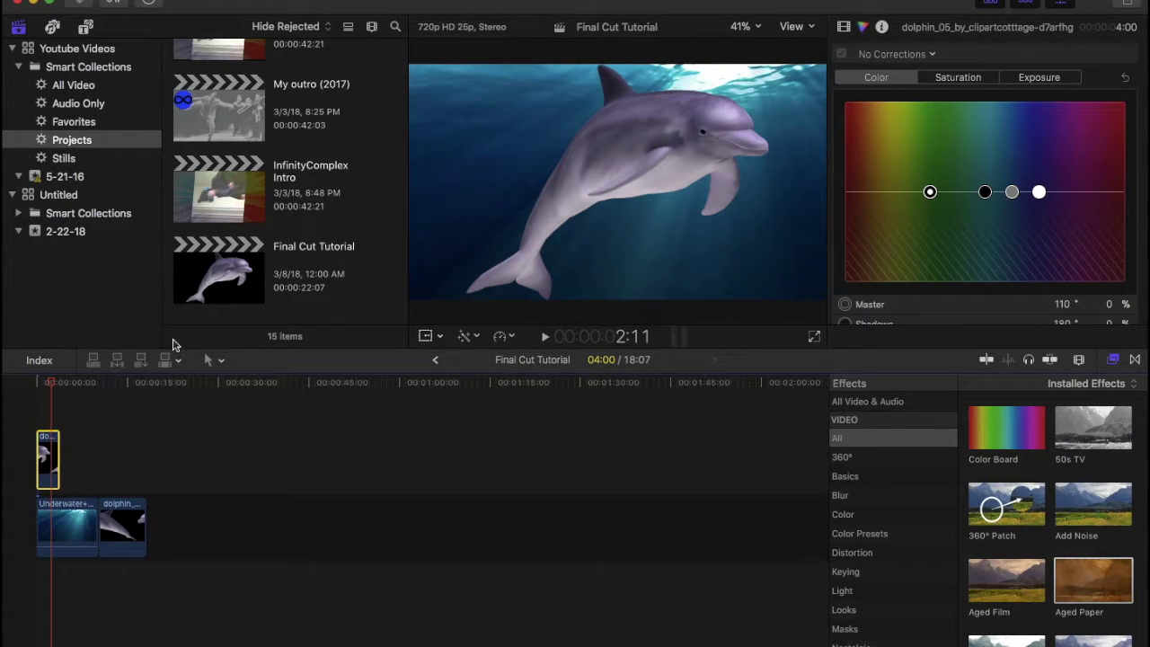
{"action": "left_click", "coordinate": [46, 426]}
{"action": "left_click", "coordinate": [47, 481]}
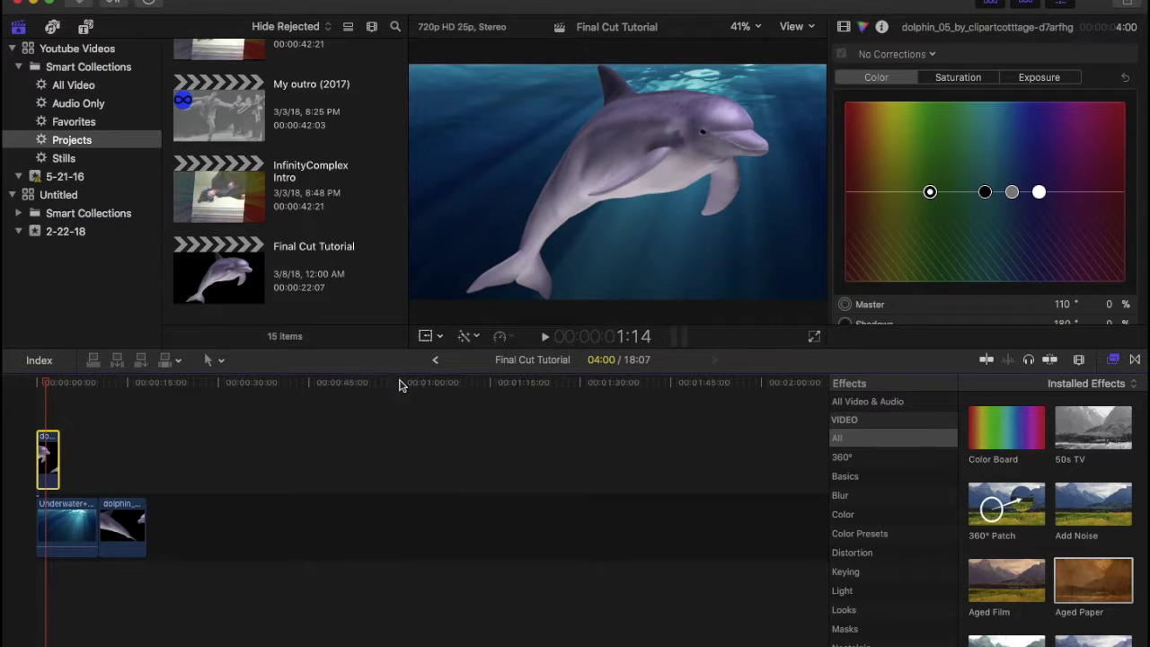
Show the on-screen transform handles and try rotating the dolphin about -36°.
{"action": "left_click", "coordinate": [426, 338]}
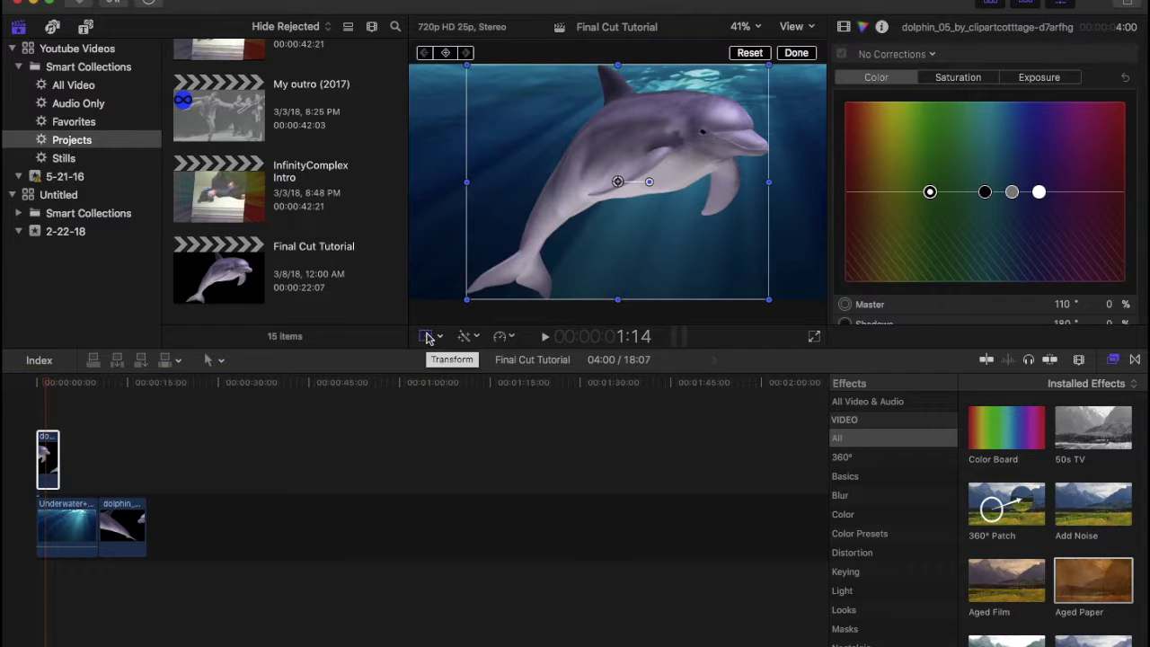
{"action": "left_click_drag", "start_coordinate": [649, 182], "coordinate": [627, 233]}
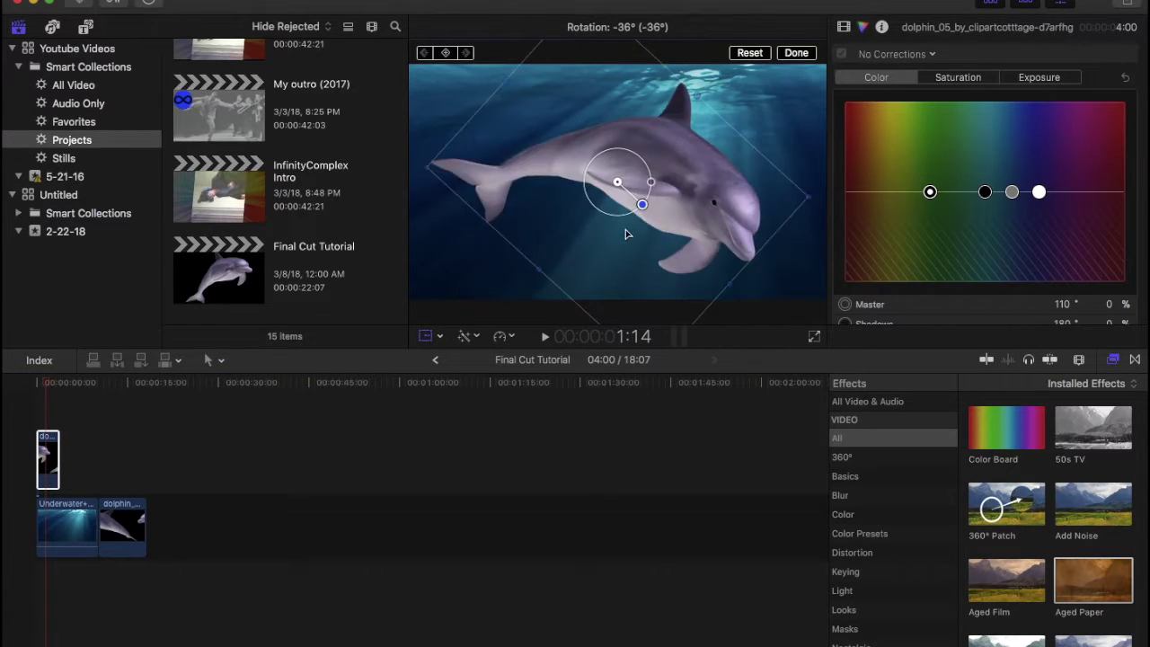
{"action": "left_click", "coordinate": [52, 421]}
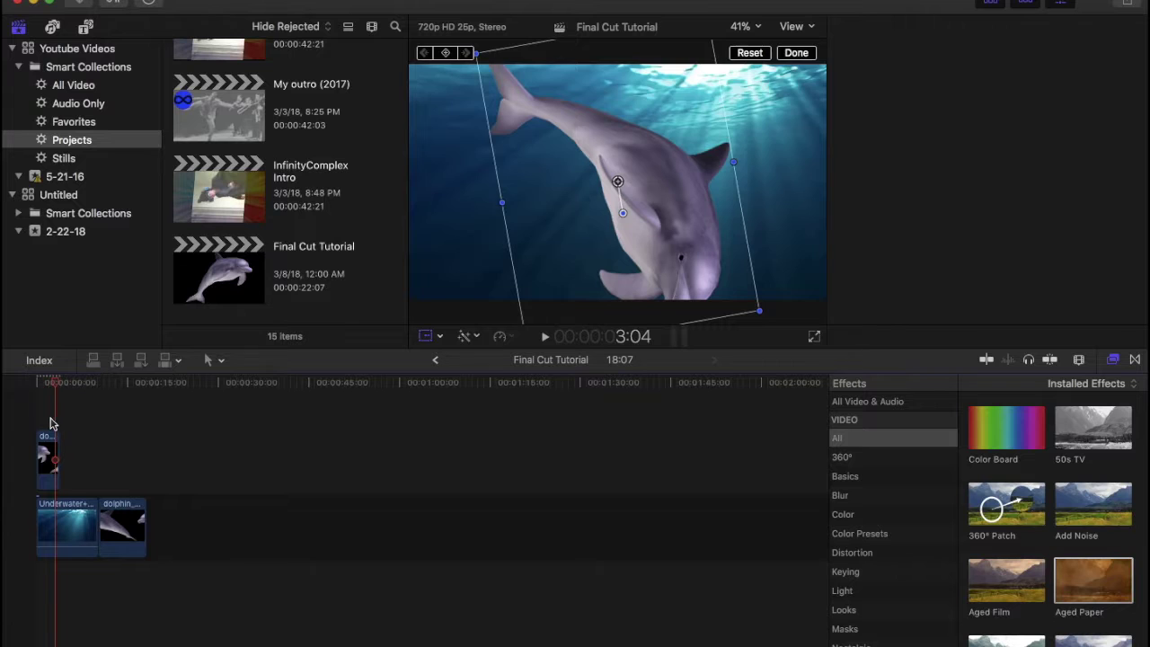
{"action": "left_click", "coordinate": [48, 453]}
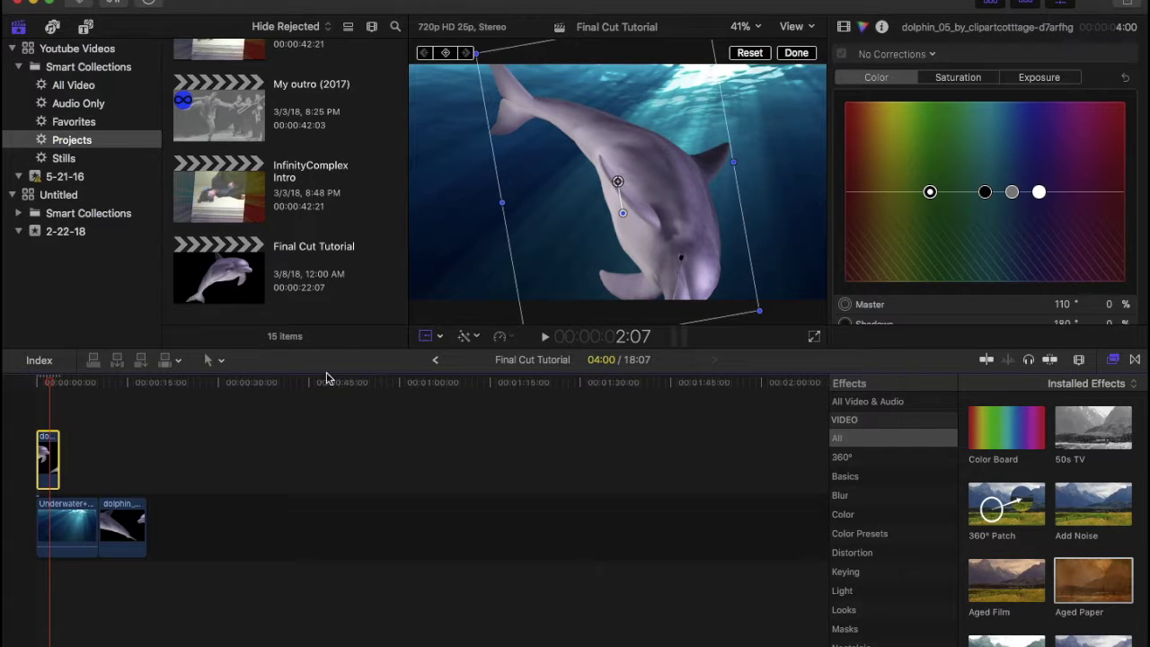
Try enlarging the dolphin to about 122%, then undo the trial rotation and enlargement.
{"action": "left_click", "coordinate": [439, 336]}
{"action": "left_click", "coordinate": [536, 234]}
{"action": "left_click_drag", "start_coordinate": [476, 53], "coordinate": [423, 36]}
{"action": "left_click", "coordinate": [43, 426]}
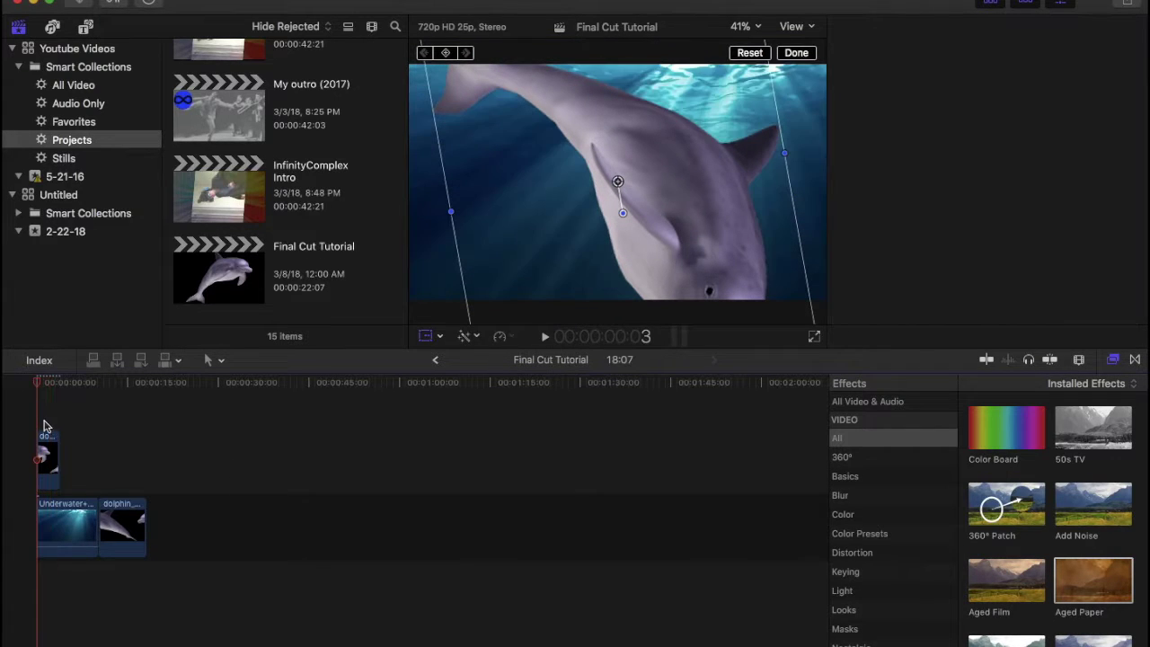
{"action": "left_click", "coordinate": [49, 457]}
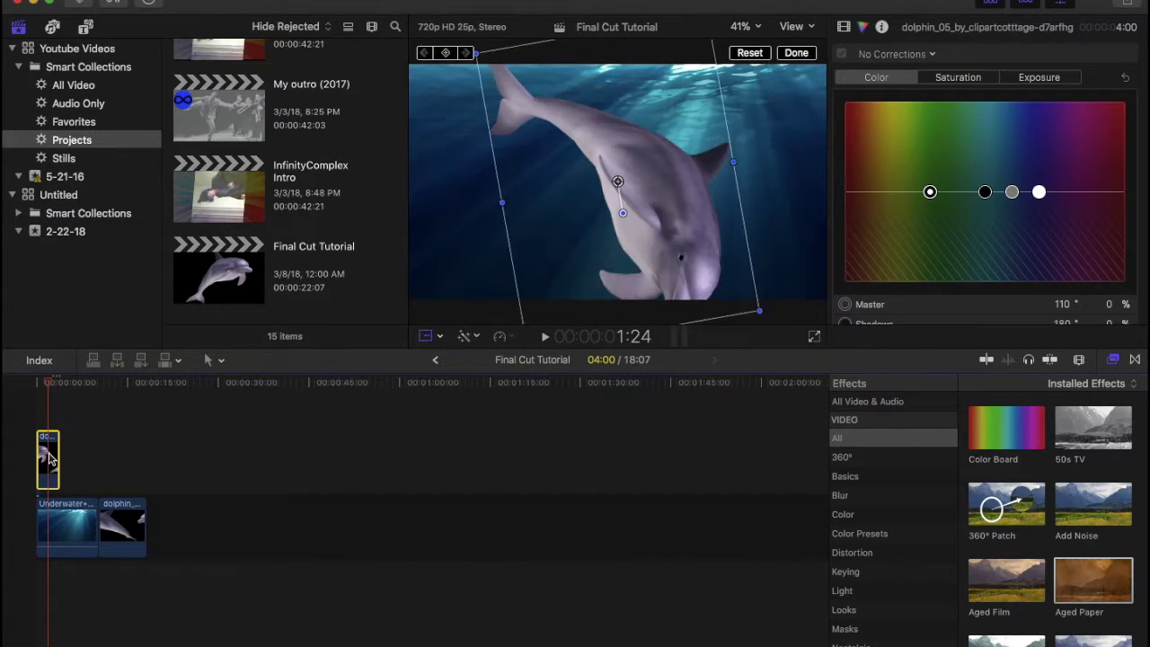
{"action": "key", "text": "super+z"}
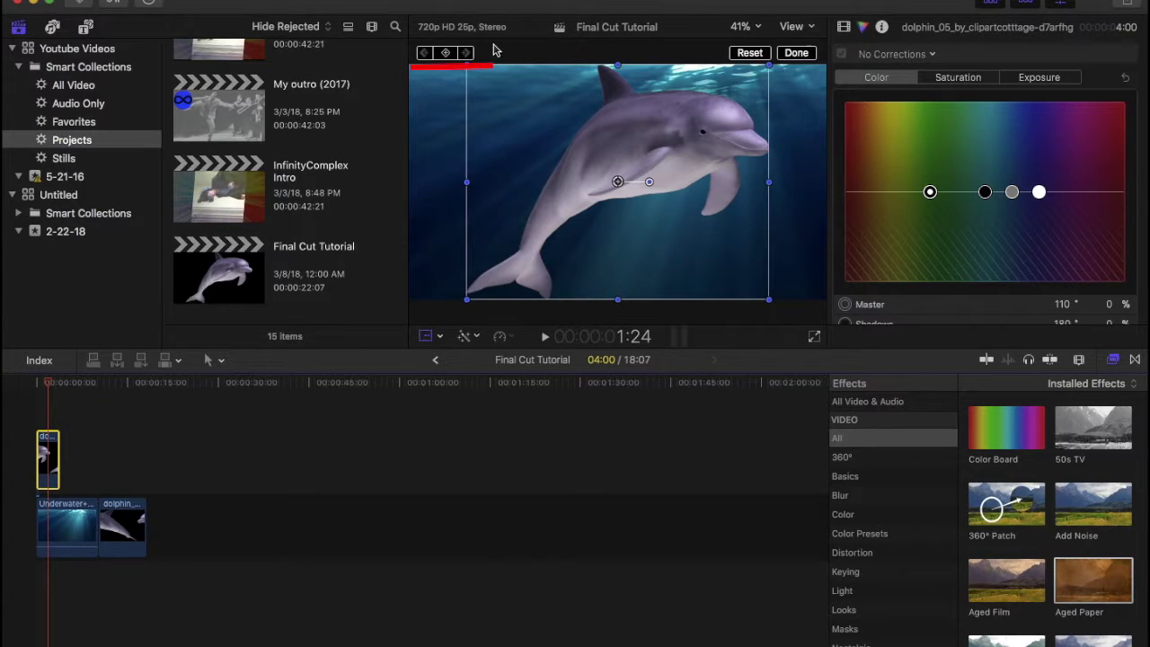
Keyframe the clip start with the dolphin at 60% scale, -20° tilt, off-screen left near X -988 px.
{"action": "left_click", "coordinate": [448, 53]}
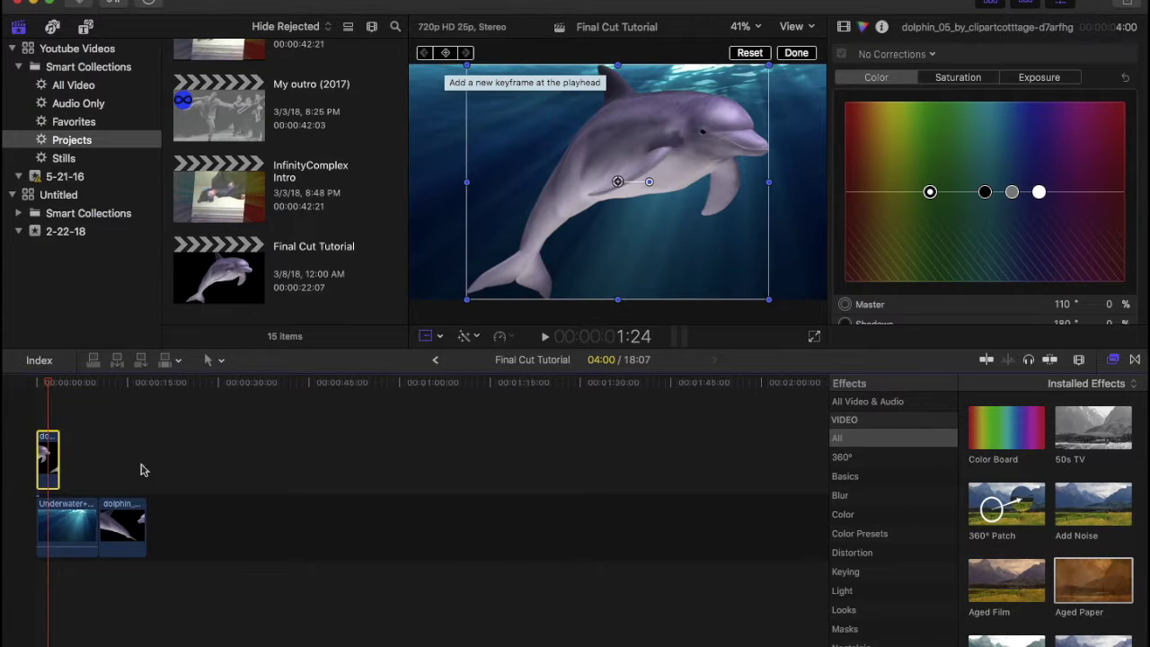
{"action": "left_click", "coordinate": [40, 422]}
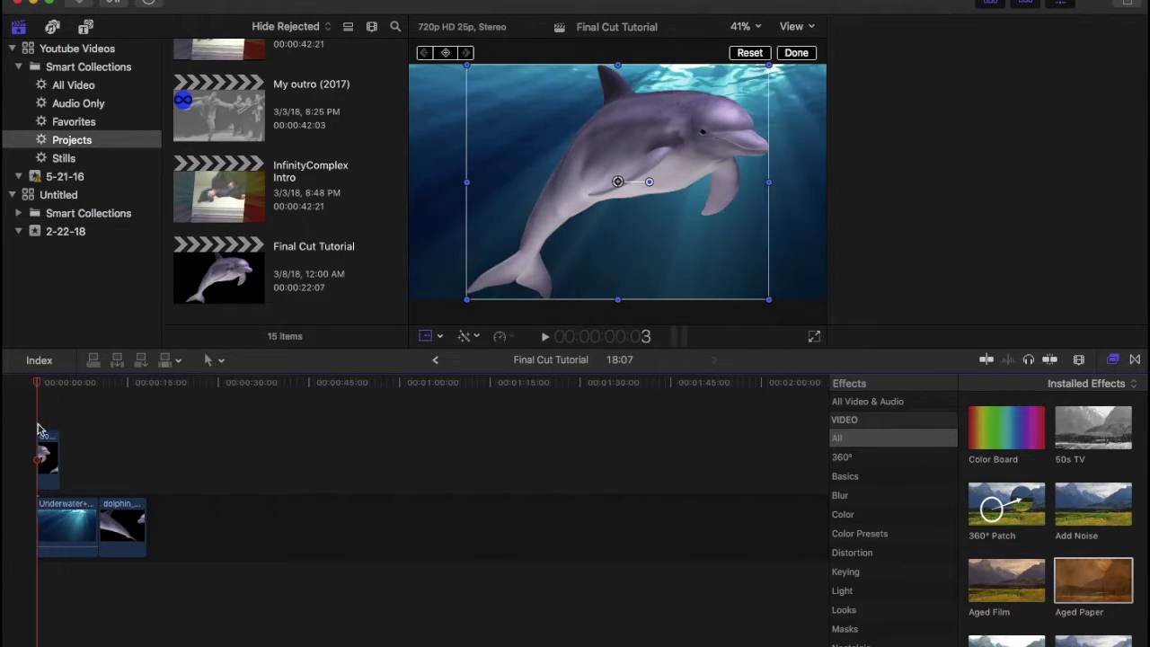
{"action": "left_click", "coordinate": [46, 454]}
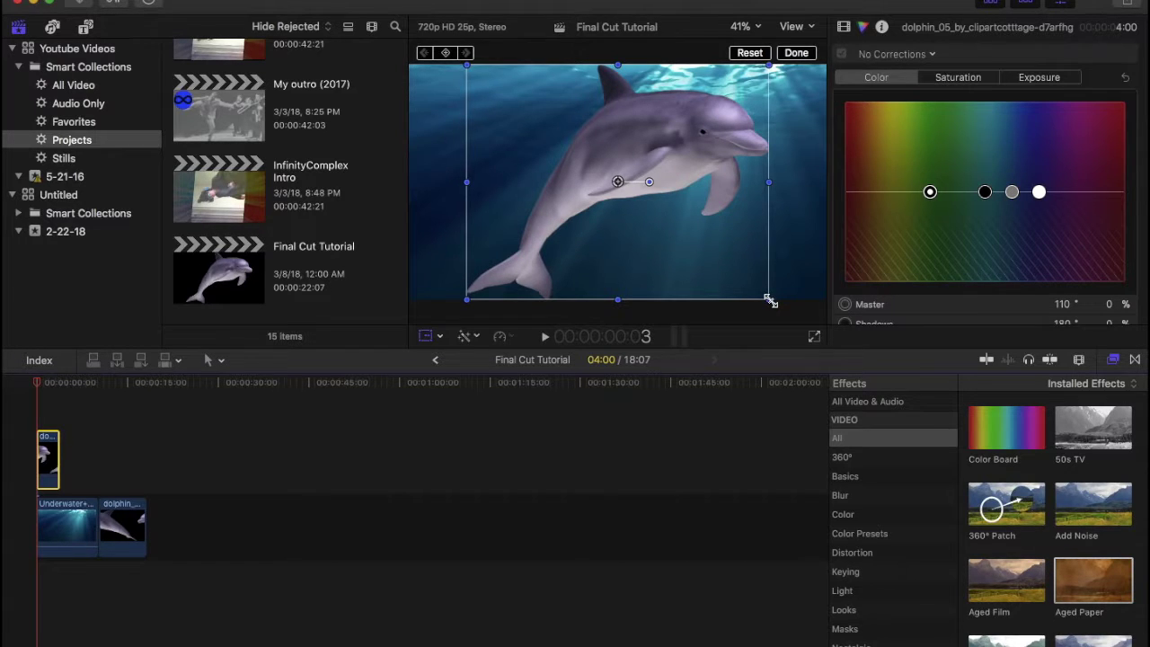
{"action": "left_click_drag", "start_coordinate": [770, 299], "coordinate": [726, 269]}
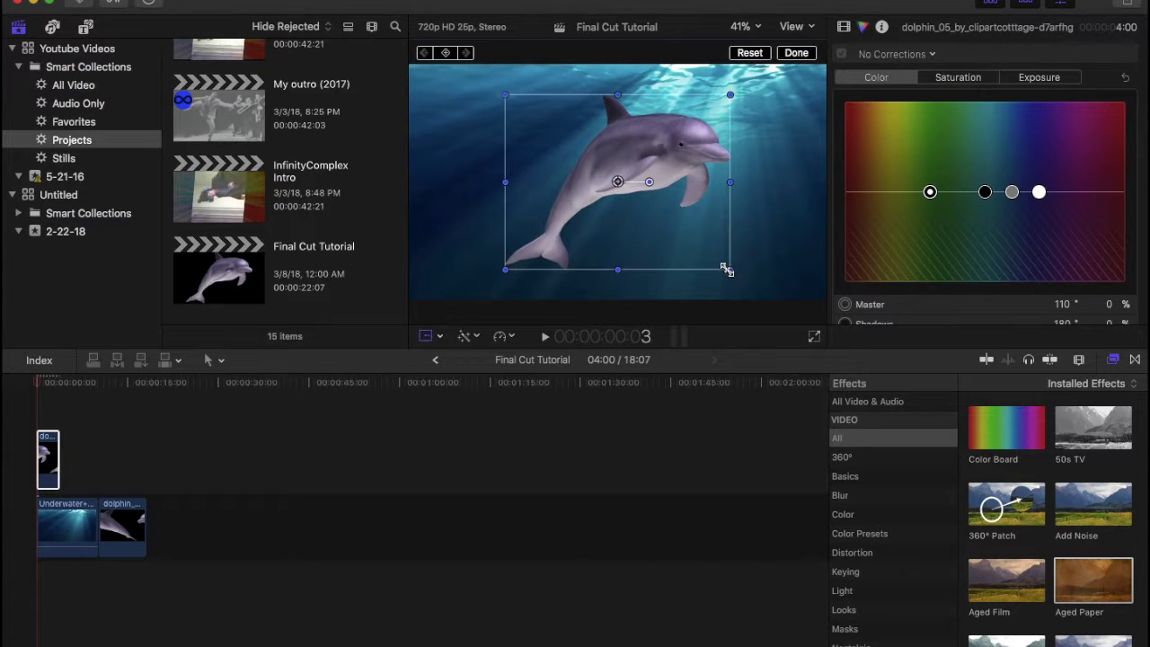
{"action": "left_click_drag", "start_coordinate": [649, 181], "coordinate": [357, 150]}
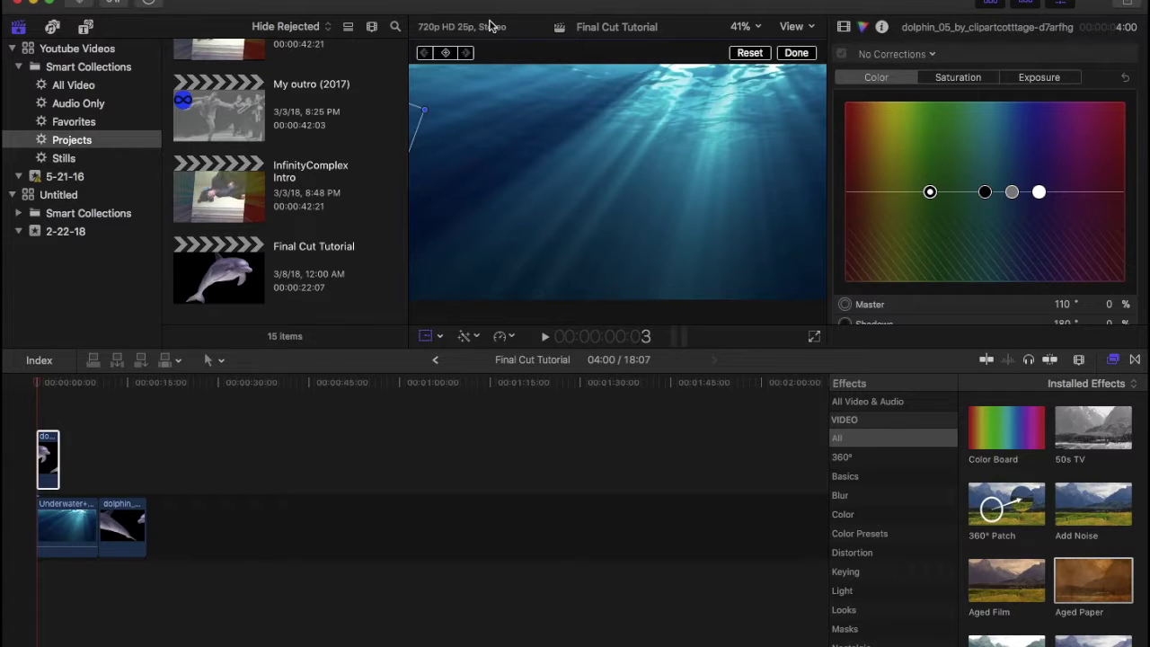
{"action": "mouse_move", "coordinate": [418, 124]}
{"action": "left_mouse_down"}
{"action": "mouse_move", "coordinate": [462, 117]}
{"action": "mouse_move", "coordinate": [380, 120]}
{"action": "mouse_move", "coordinate": [410, 119]}
{"action": "left_mouse_up"}
{"action": "left_click", "coordinate": [458, 187]}
{"action": "left_click", "coordinate": [50, 424]}
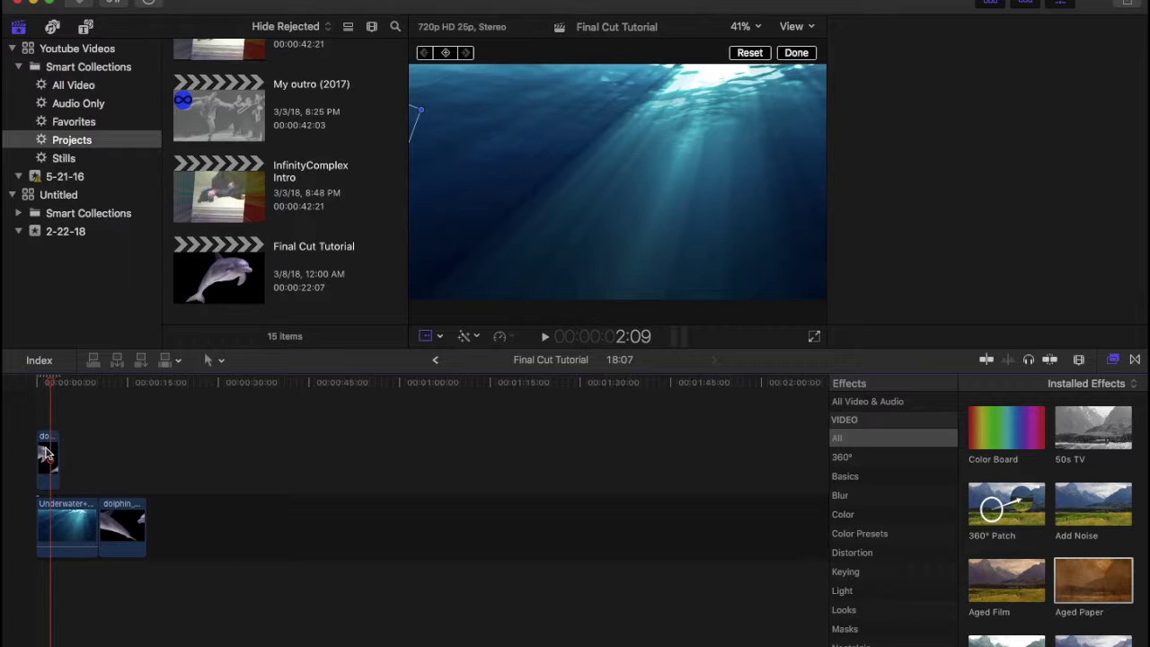
{"action": "left_click", "coordinate": [47, 449]}
{"action": "left_click", "coordinate": [39, 429]}
{"action": "left_click", "coordinate": [51, 444]}
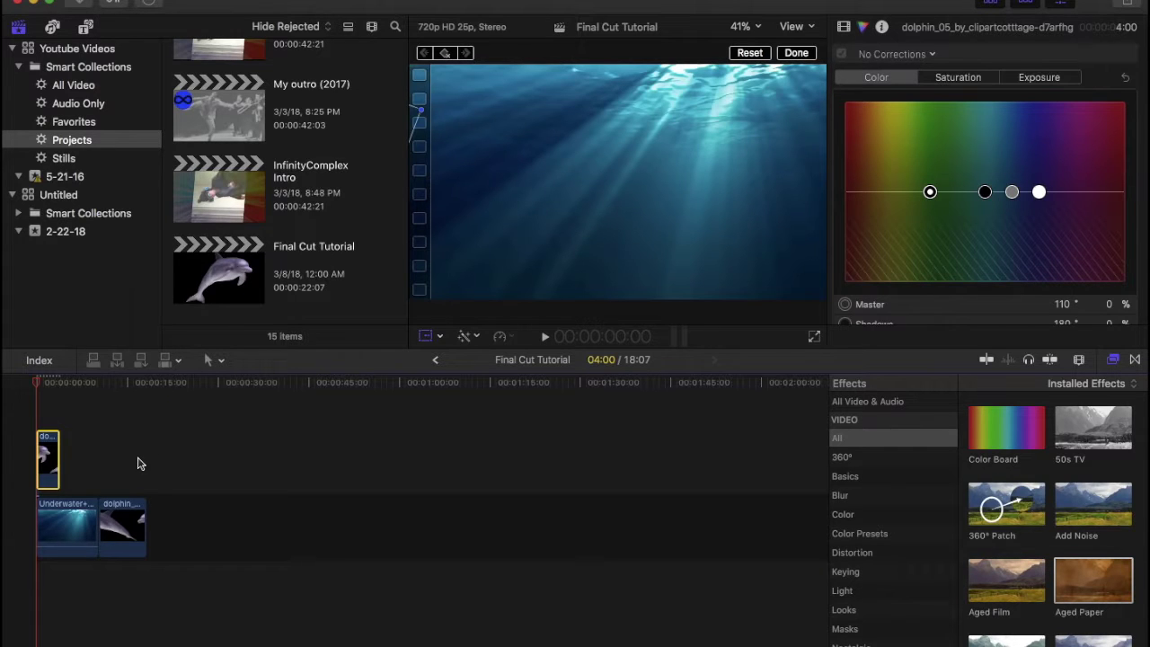
{"action": "key", "text": "super+equal"}
{"action": "key", "text": "super+equal"}
{"action": "key", "text": "super+equal"}
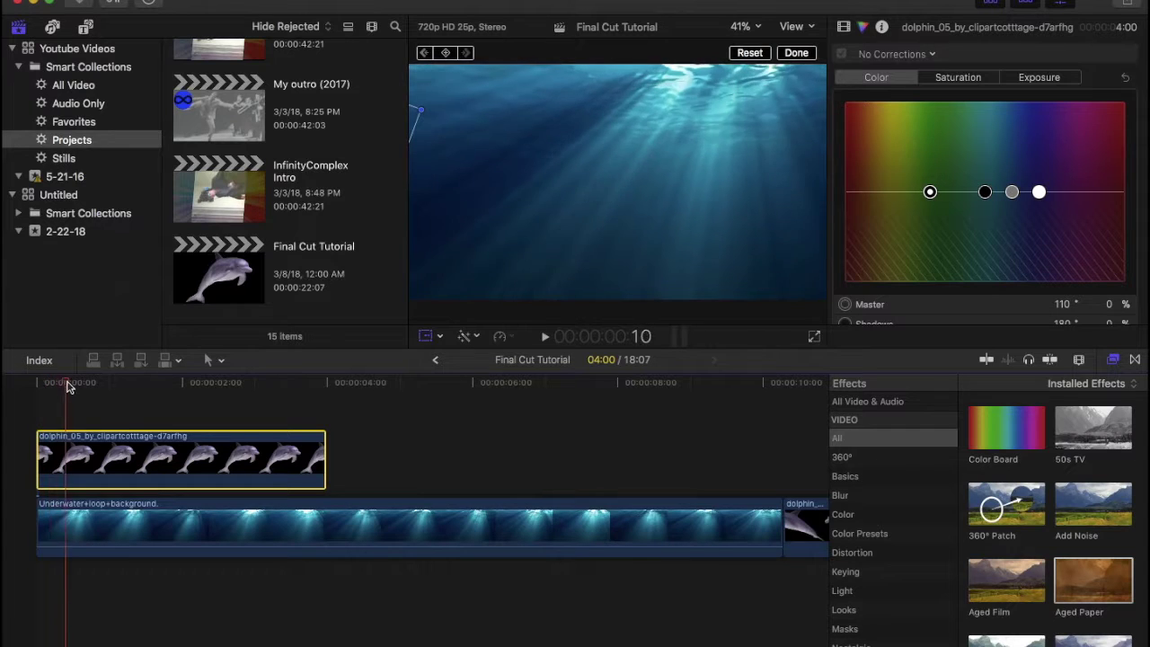
{"action": "left_click_drag", "start_coordinate": [112, 384], "coordinate": [321, 360]}
{"action": "left_click_drag", "start_coordinate": [414, 117], "coordinate": [671, 113]}
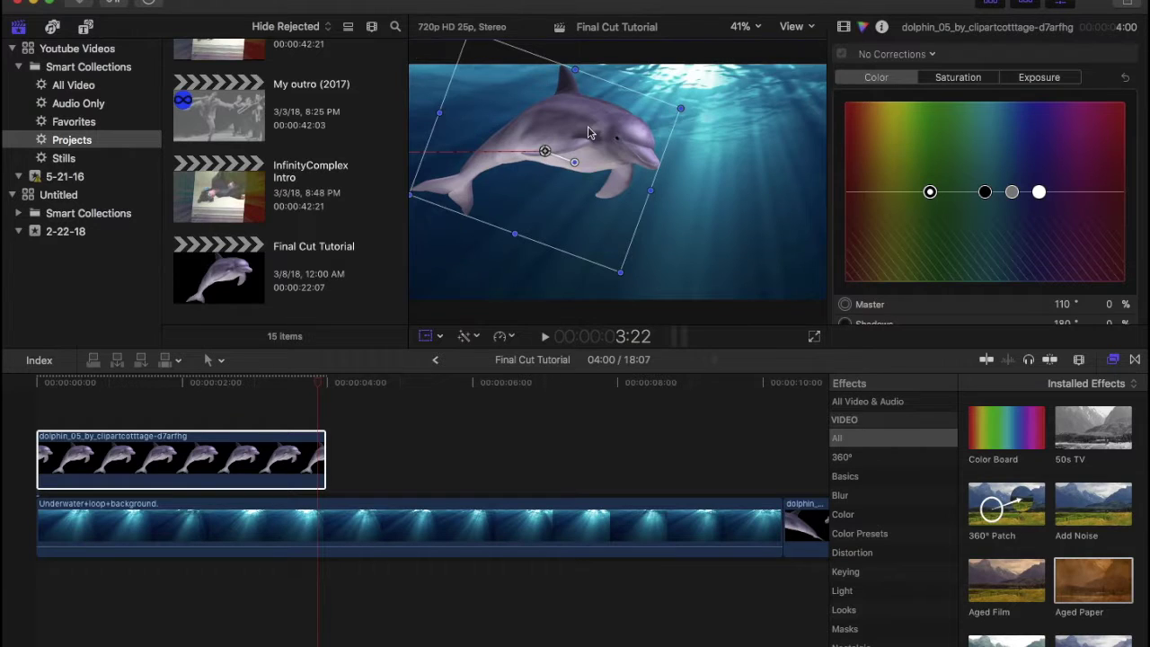
{"action": "left_click_drag", "start_coordinate": [593, 128], "coordinate": [1017, 135]}
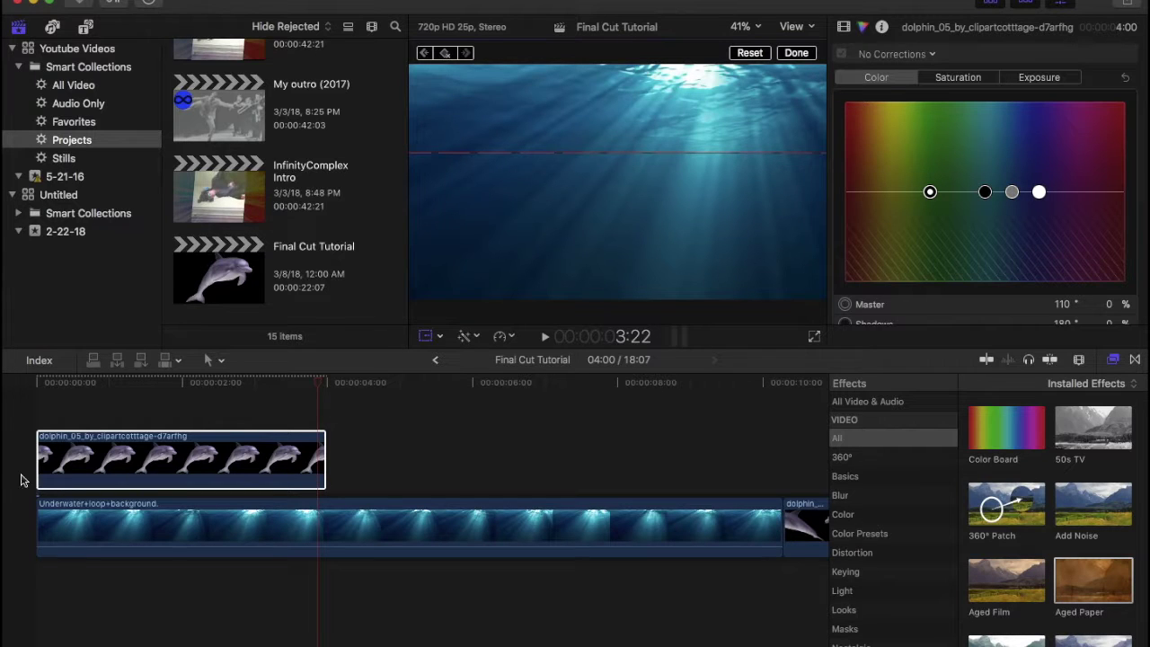
{"action": "key", "text": "Home"}
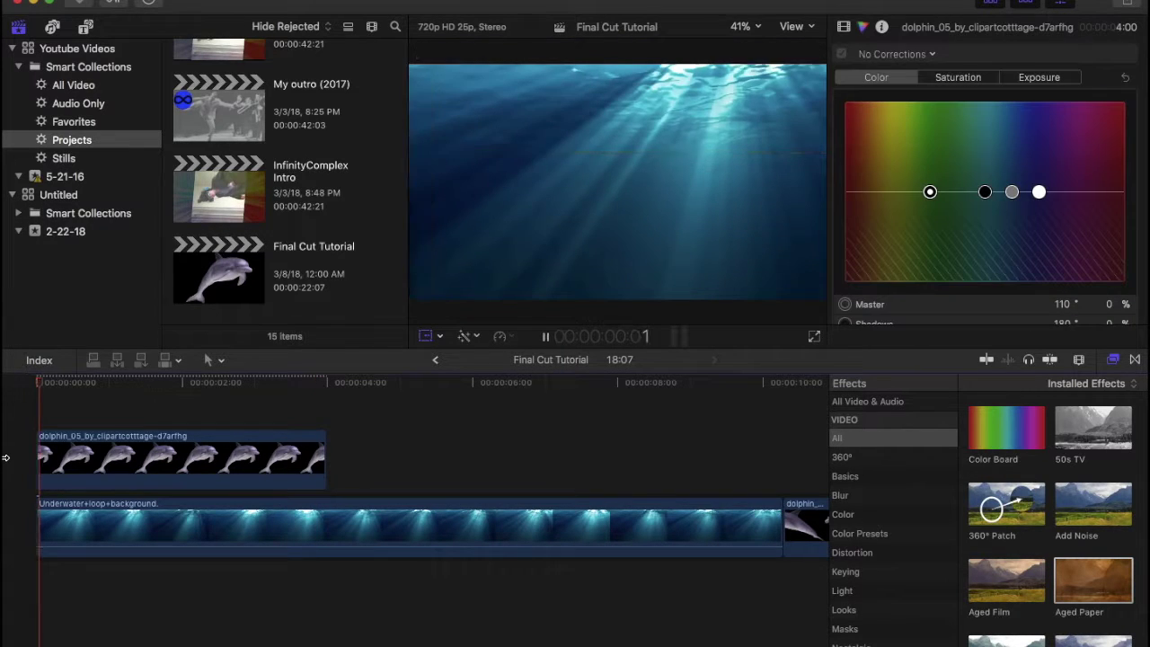
{"action": "key", "text": "space"}
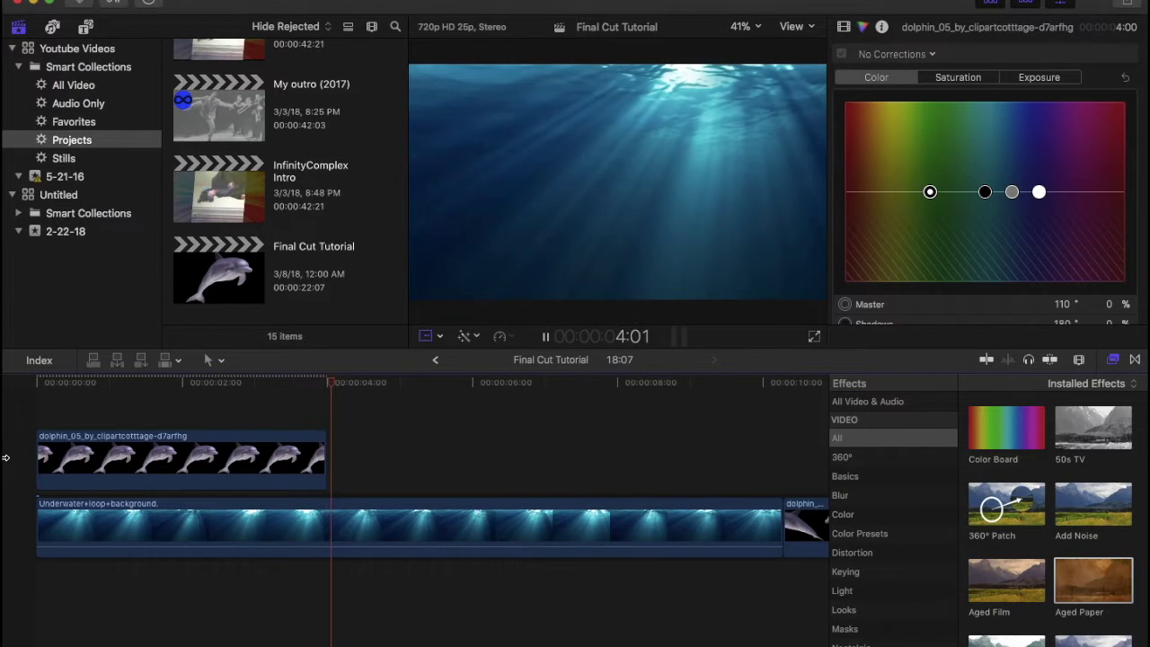
{"action": "key", "text": "space"}
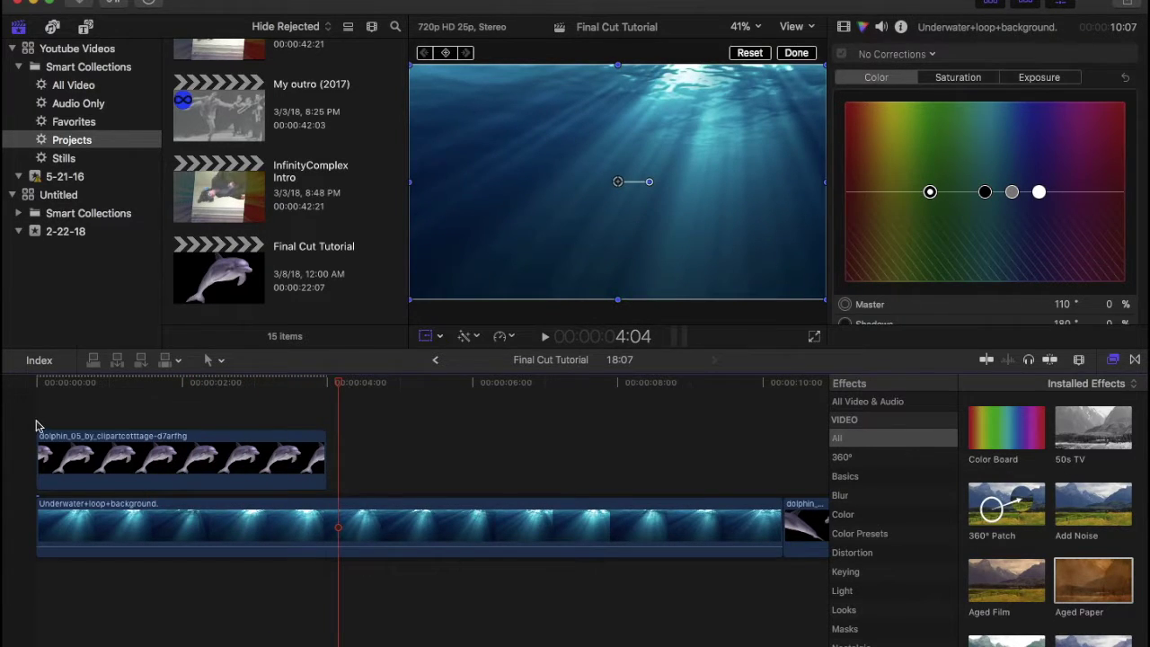
{"action": "left_click", "coordinate": [36, 425]}
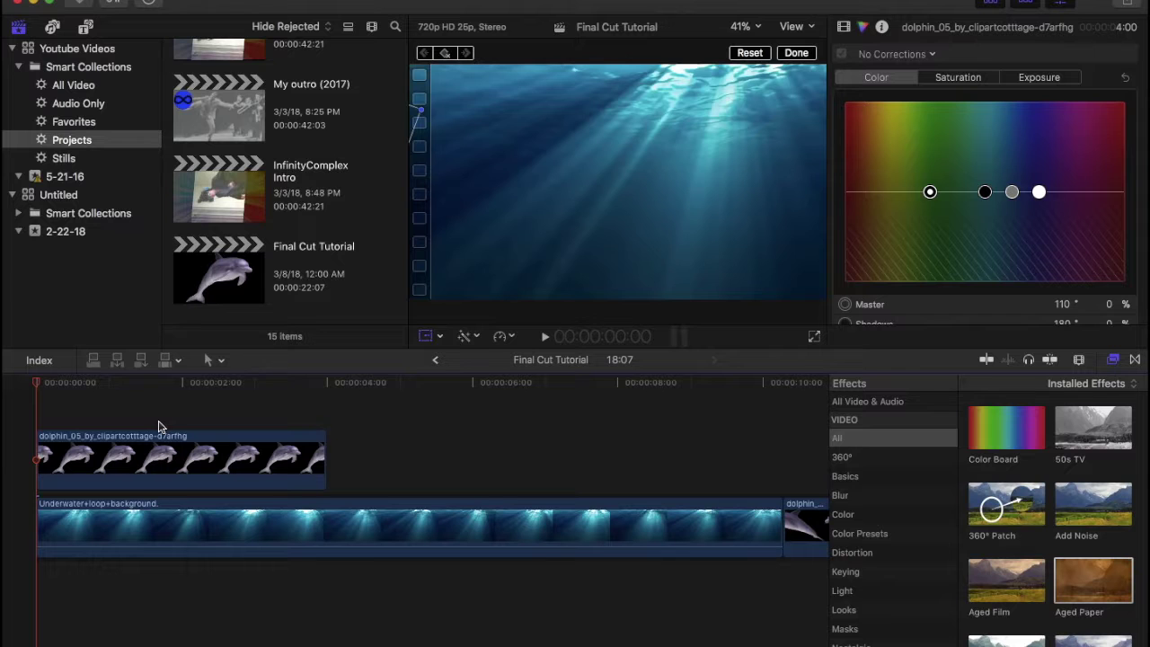
{"action": "key", "text": "space"}
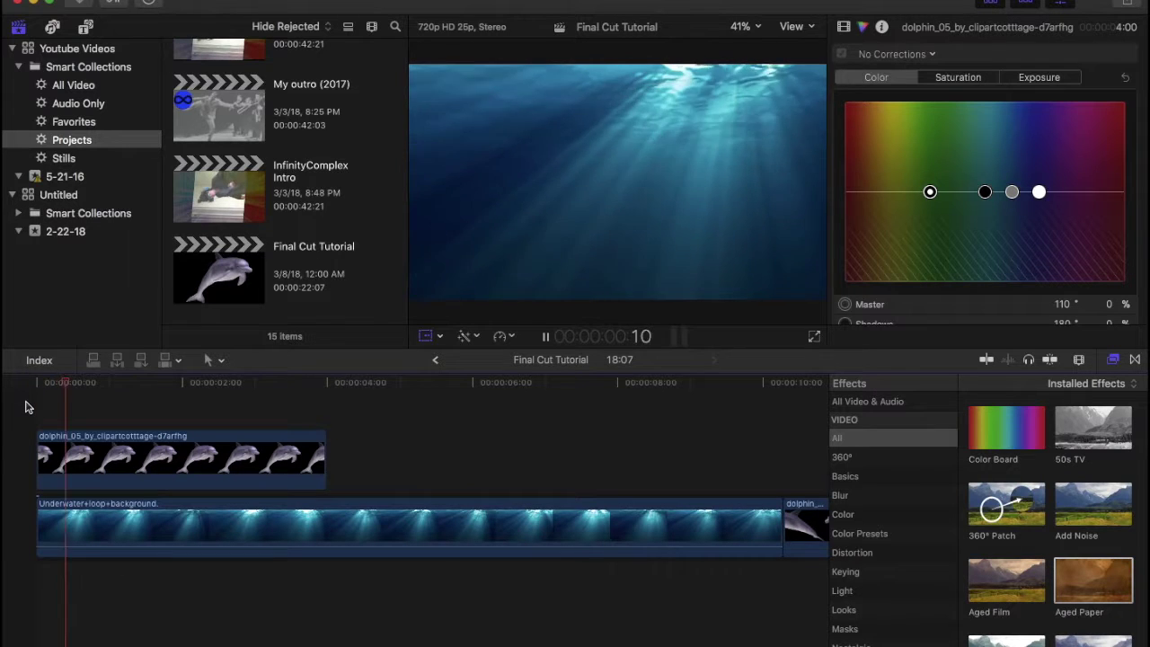
{"action": "key", "text": "space"}
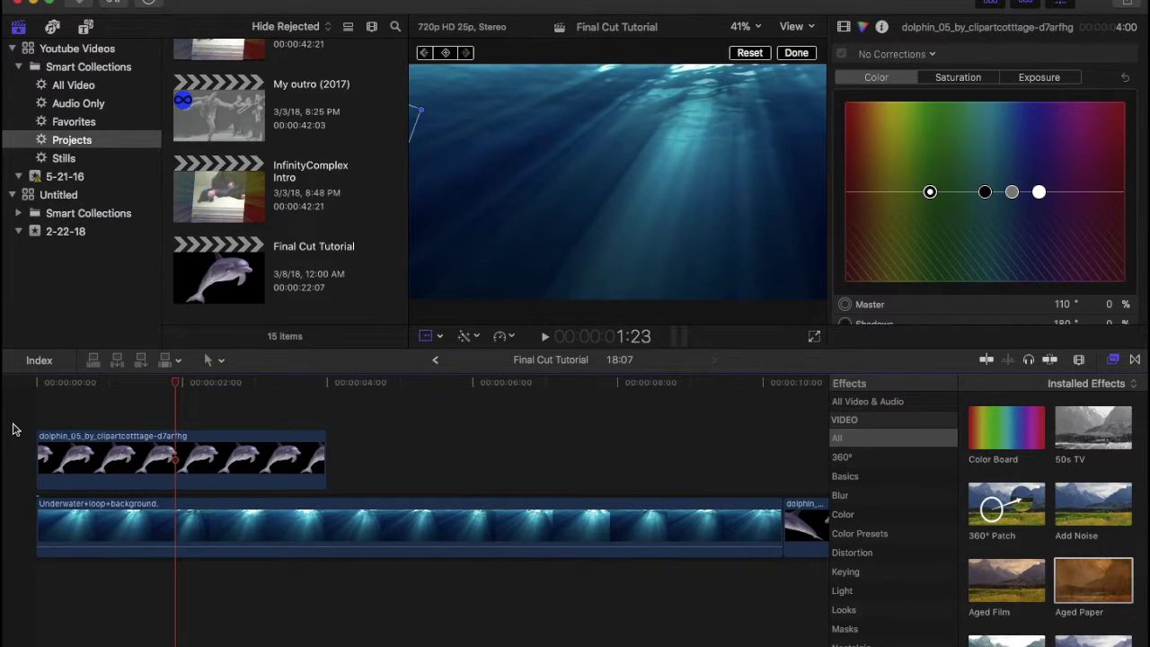
{"action": "key", "text": "Home"}
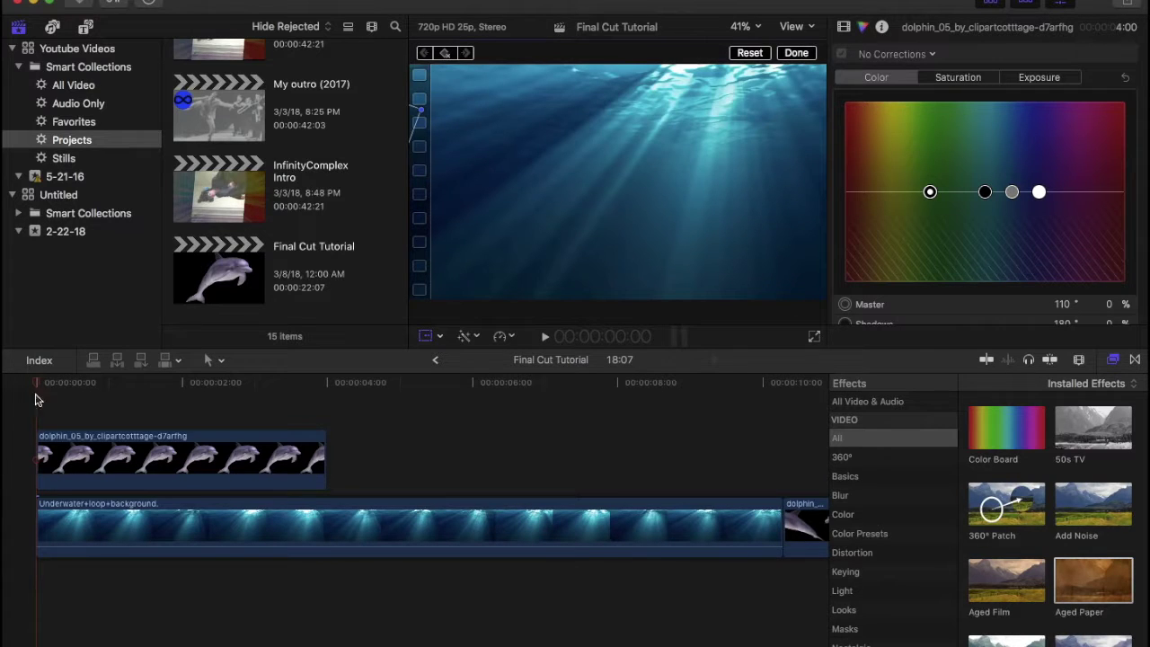
Keyframe the dolphin at 0:00, then bring it into the frame's left side at 1:00.
{"action": "left_click", "coordinate": [447, 54]}
{"action": "left_click", "coordinate": [446, 54]}
{"action": "left_click_drag", "start_coordinate": [36, 391], "coordinate": [112, 389]}
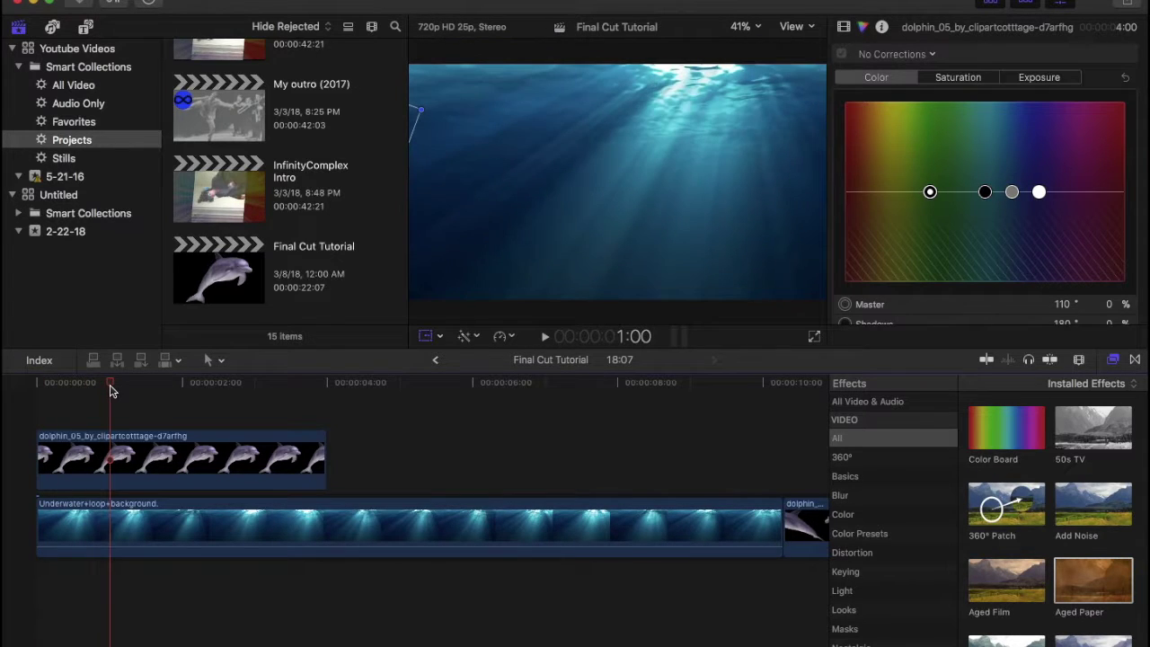
{"action": "left_click_drag", "start_coordinate": [414, 120], "coordinate": [622, 117]}
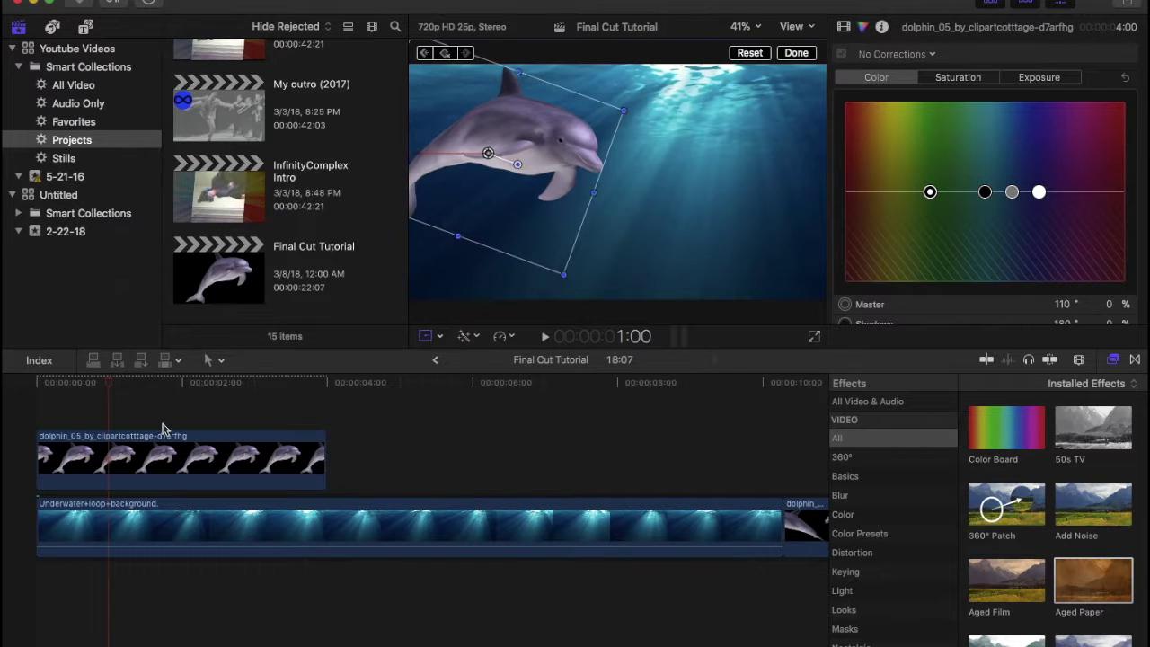
Spin the dolphin around to -361° and send it past the right edge (X 790 px) at 3:20.
{"action": "left_click", "coordinate": [107, 387]}
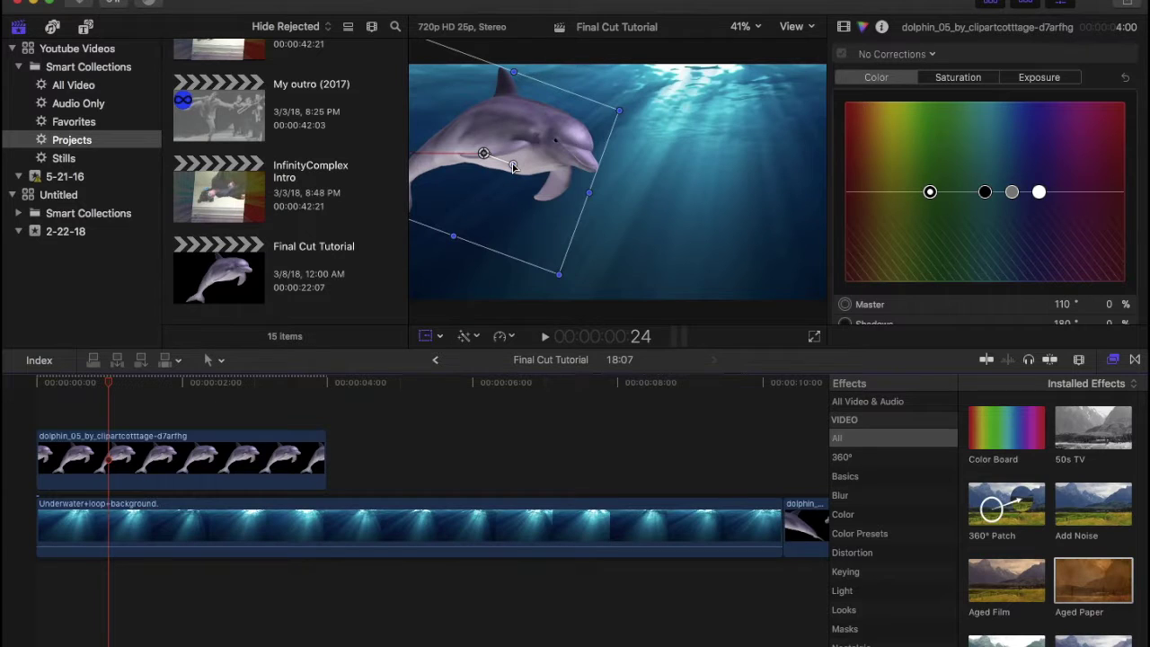
{"action": "left_click_drag", "start_coordinate": [513, 167], "coordinate": [660, 157]}
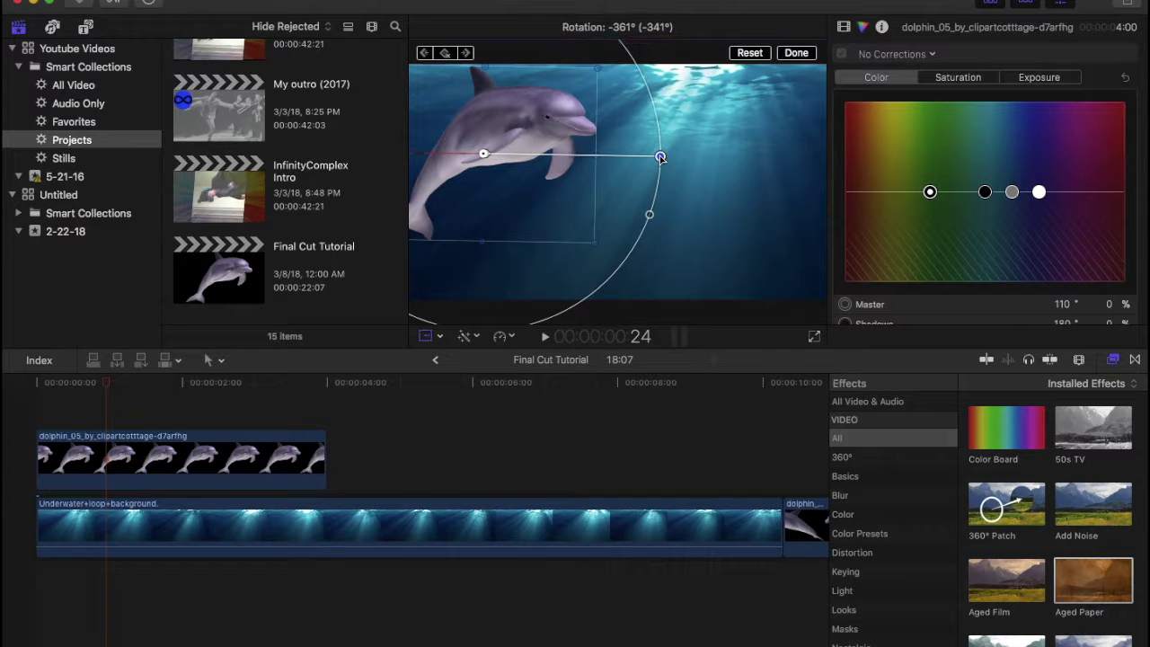
{"action": "left_click_drag", "start_coordinate": [660, 157], "coordinate": [663, 159]}
{"action": "left_click_drag", "start_coordinate": [110, 393], "coordinate": [313, 393]}
{"action": "left_click_drag", "start_coordinate": [512, 126], "coordinate": [967, 118]}
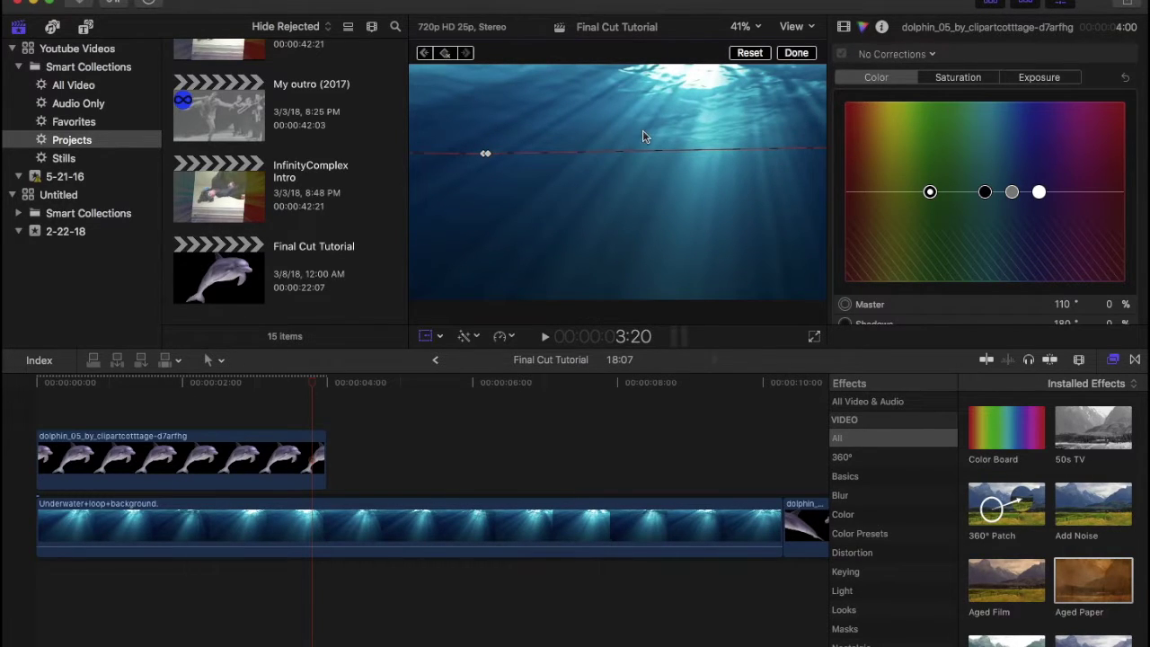
{"action": "left_click", "coordinate": [487, 154]}
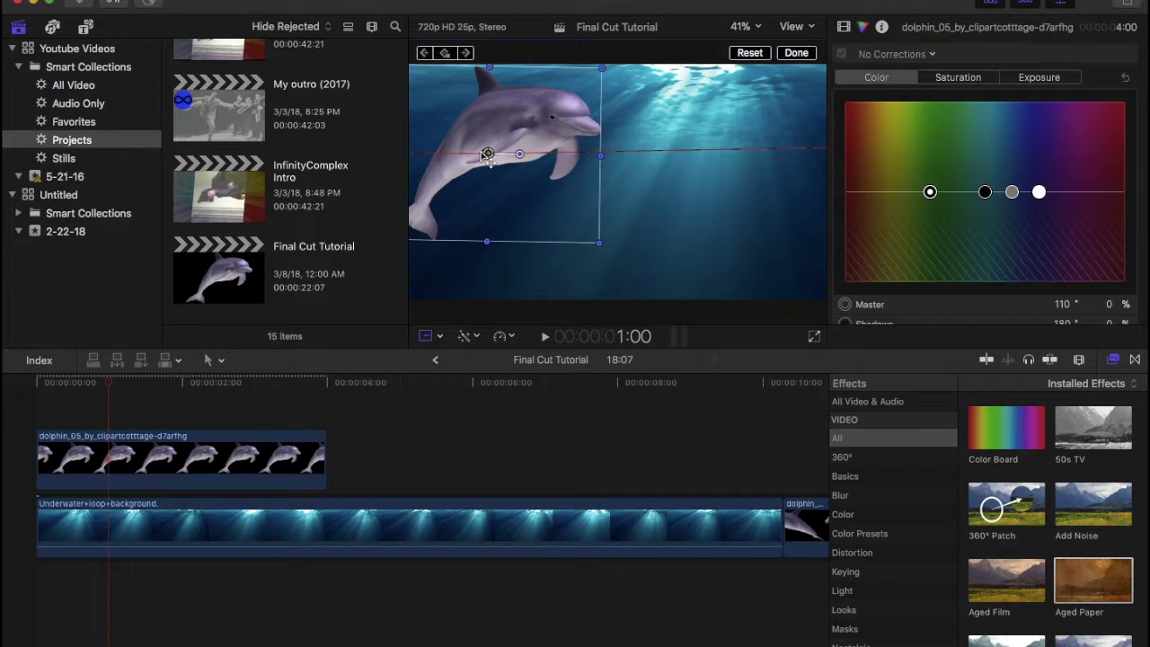
{"action": "left_click", "coordinate": [31, 412]}
{"action": "key", "text": "space"}
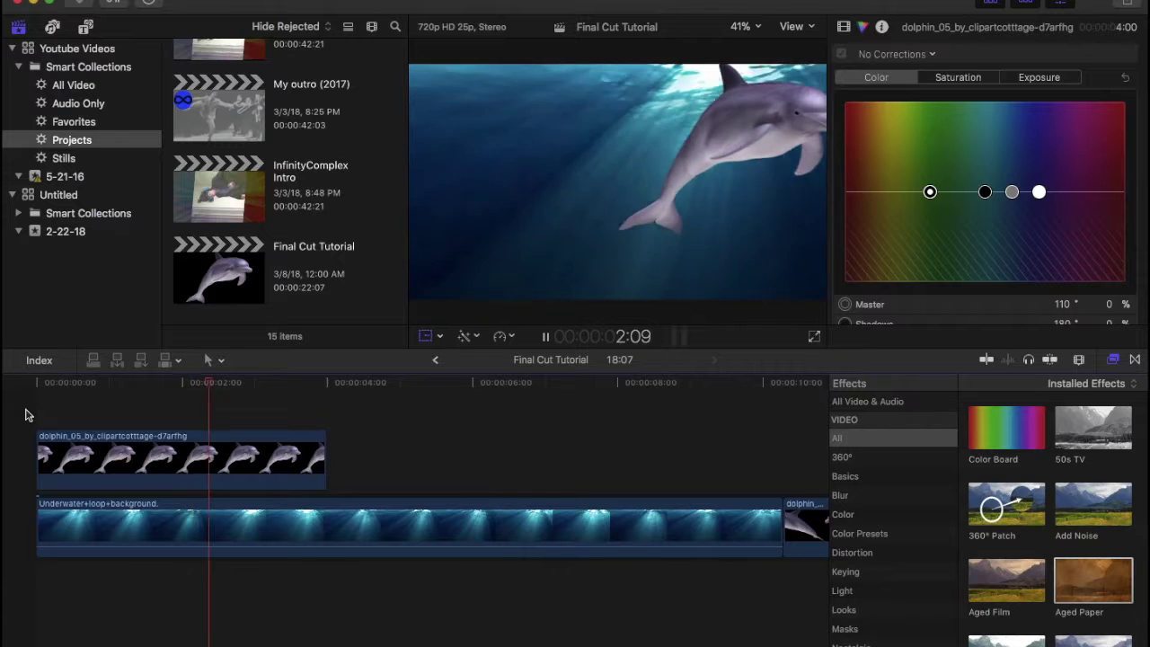
{"action": "left_click", "coordinate": [22, 414]}
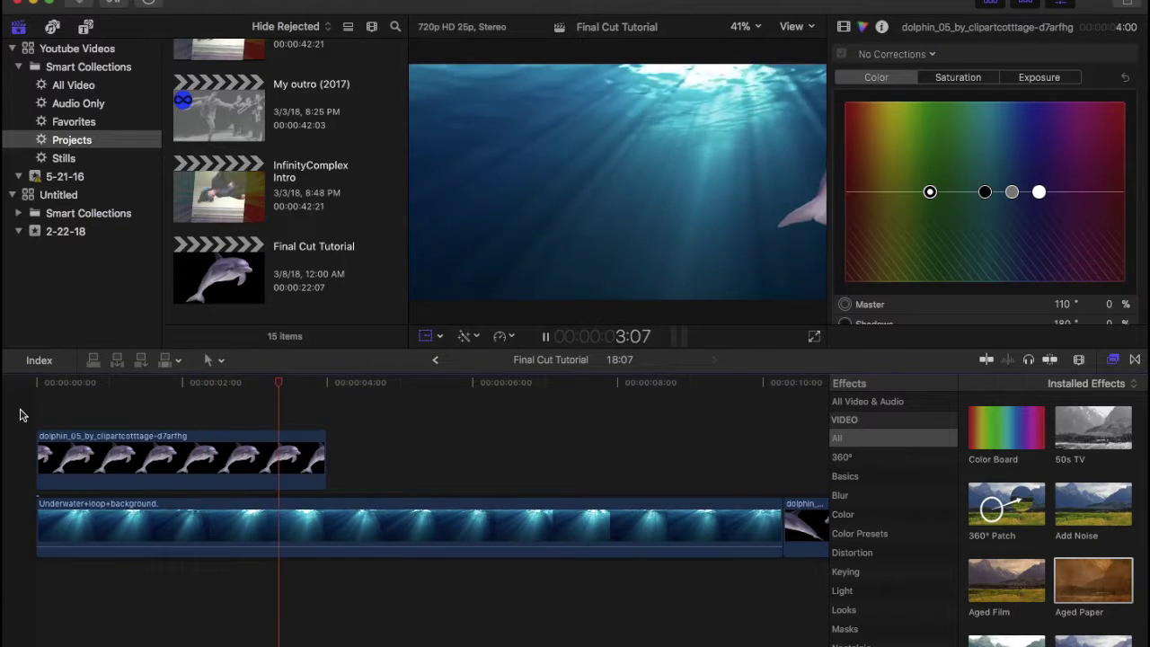
{"action": "key", "text": "space"}
{"action": "scroll", "coordinate": [494, 503], "scroll_direction": "right", "scroll_amount": 1}
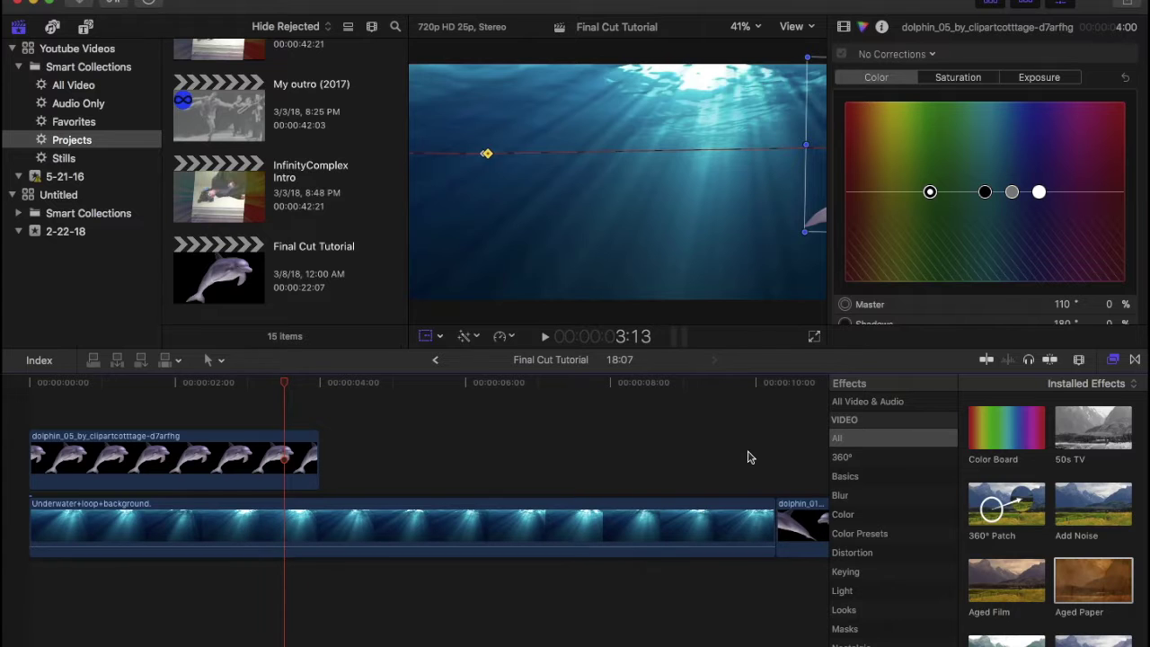
Stack dolphin_01 above at 0:00, angle it upward, and extend dolphin_05's end to 10:06.
{"action": "left_click", "coordinate": [804, 537]}
{"action": "left_click_drag", "start_coordinate": [802, 538], "coordinate": [86, 400]}
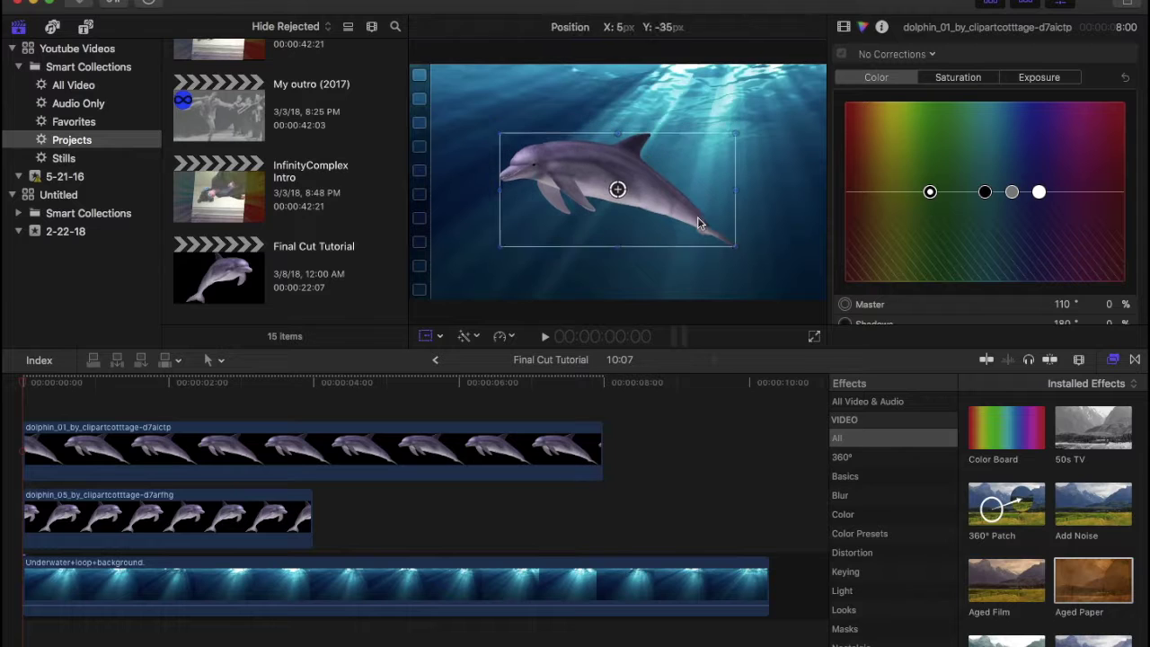
{"action": "left_click_drag", "start_coordinate": [699, 223], "coordinate": [702, 230]}
{"action": "left_click_drag", "start_coordinate": [654, 196], "coordinate": [621, 252]}
{"action": "left_click_drag", "start_coordinate": [311, 519], "coordinate": [746, 525]}
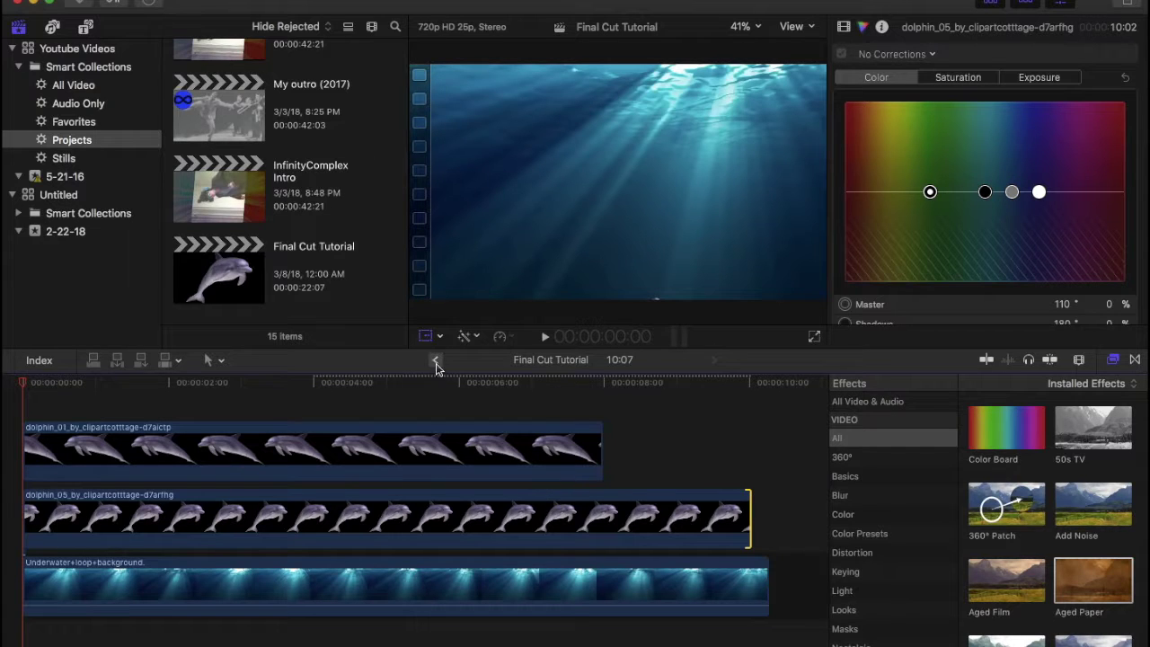
Switch the viewer to Transform mode, select the second dolphin, and preview the animation.
{"action": "left_click", "coordinate": [440, 336]}
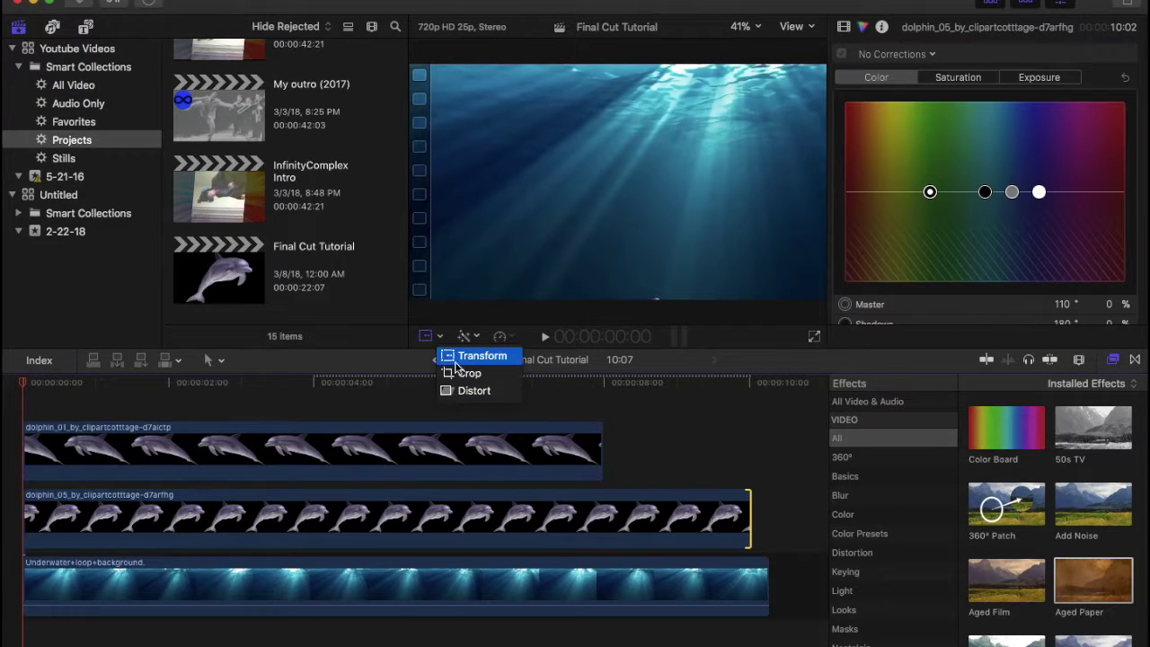
{"action": "left_click", "coordinate": [479, 356]}
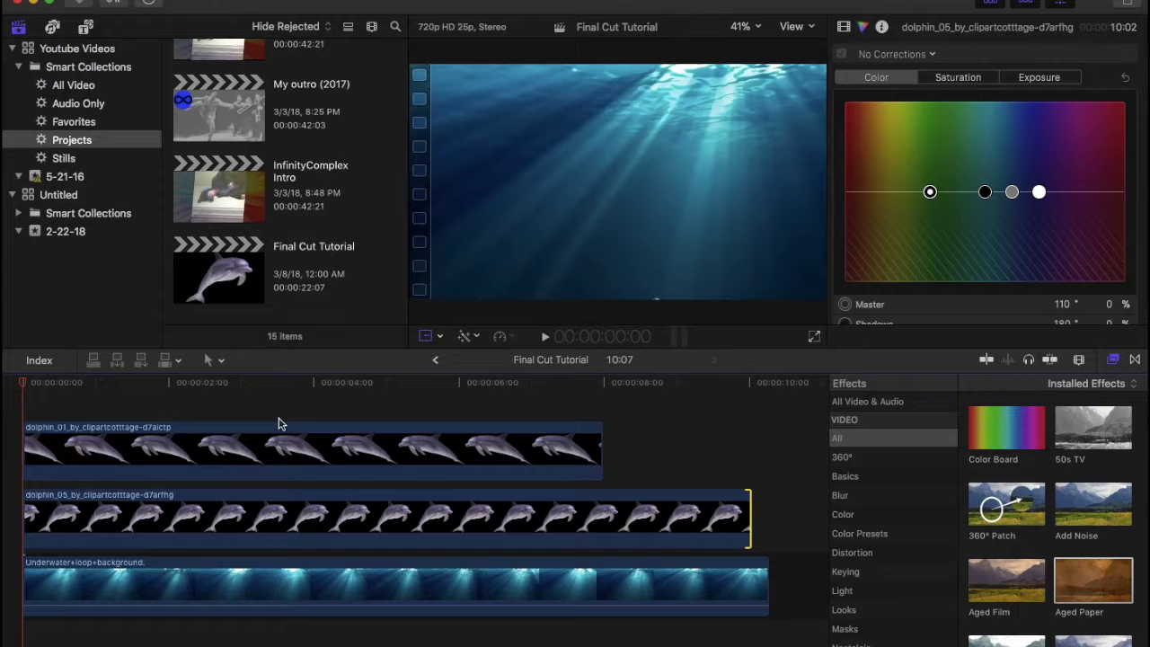
{"action": "left_click", "coordinate": [142, 526]}
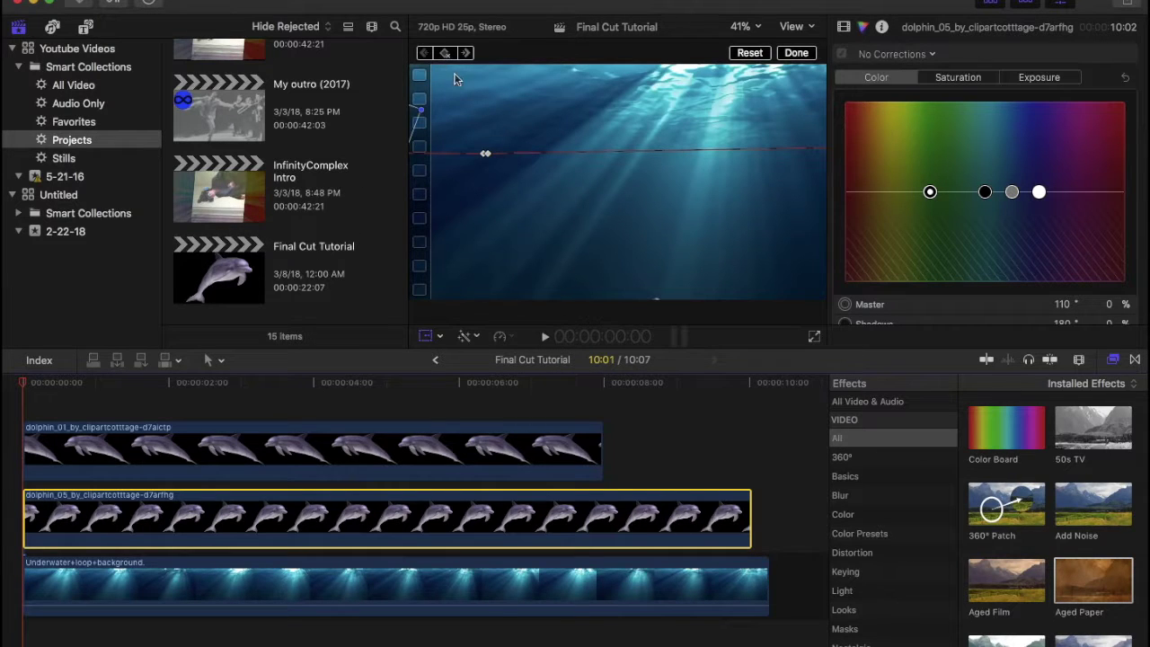
{"action": "left_click", "coordinate": [656, 303]}
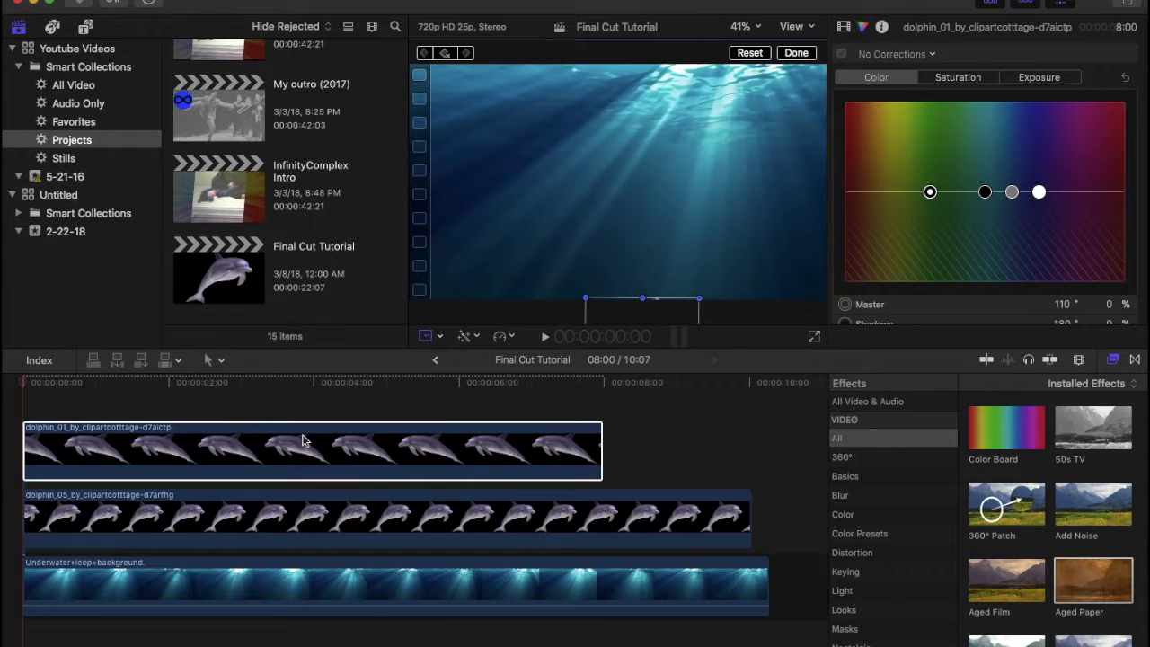
{"action": "key", "text": "space"}
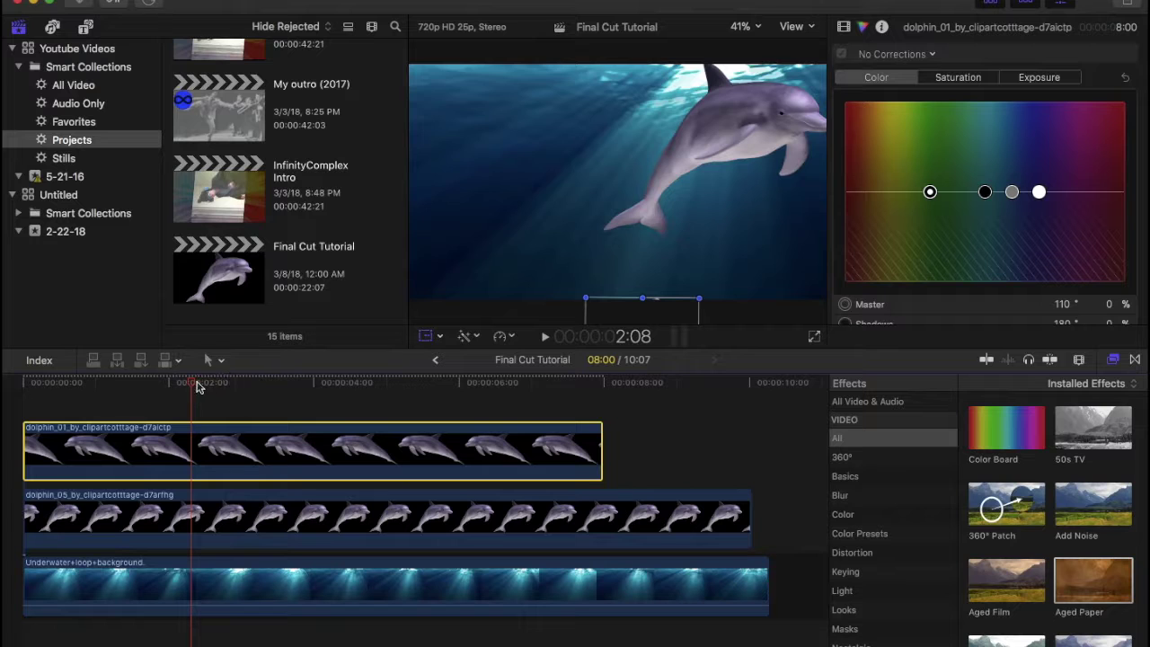
Near 0:17, raise the second dolphin up from below the frame and tilt it.
{"action": "left_click_drag", "start_coordinate": [205, 385], "coordinate": [80, 384]}
{"action": "left_click_drag", "start_coordinate": [652, 307], "coordinate": [652, 160]}
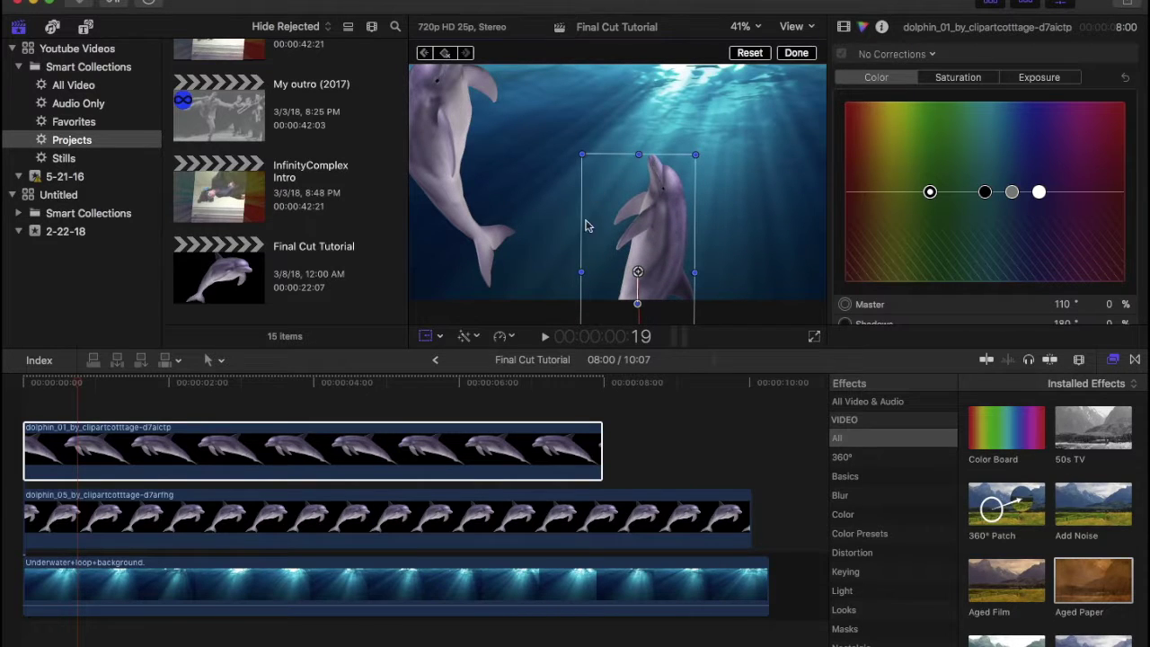
{"action": "mouse_move", "coordinate": [636, 304]}
{"action": "left_mouse_down"}
{"action": "mouse_move", "coordinate": [613, 306]}
{"action": "mouse_move", "coordinate": [640, 307]}
{"action": "left_mouse_up"}
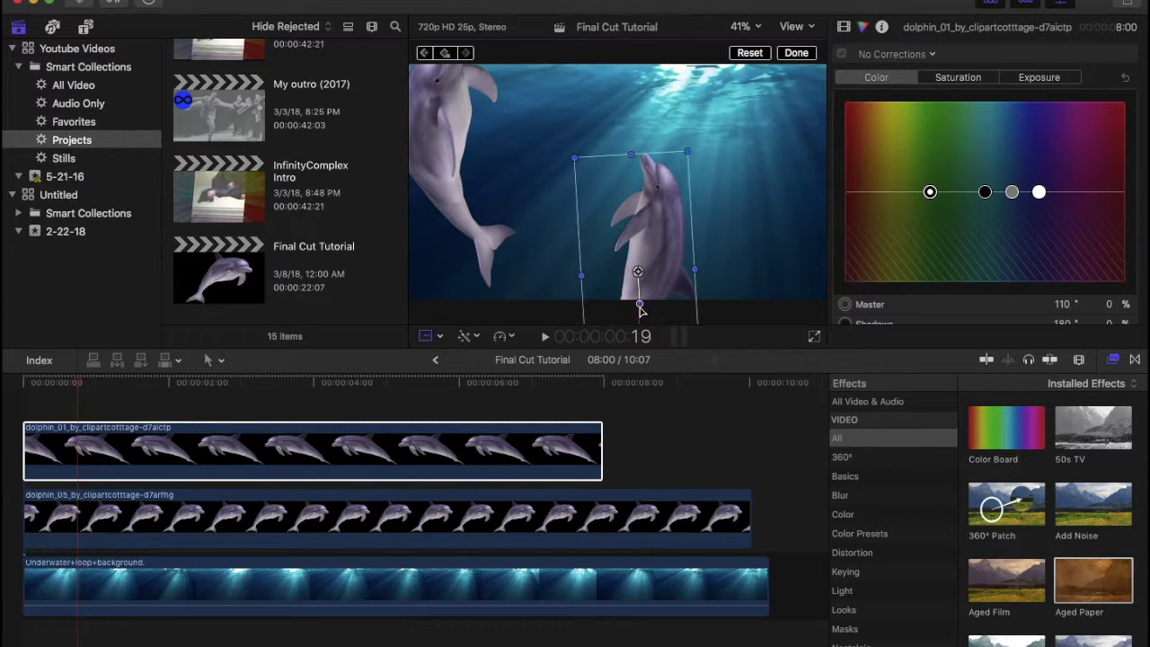
At 1:01 level the dolphin to 8°, then near 7:19 push it off the left edge.
{"action": "left_click", "coordinate": [76, 393]}
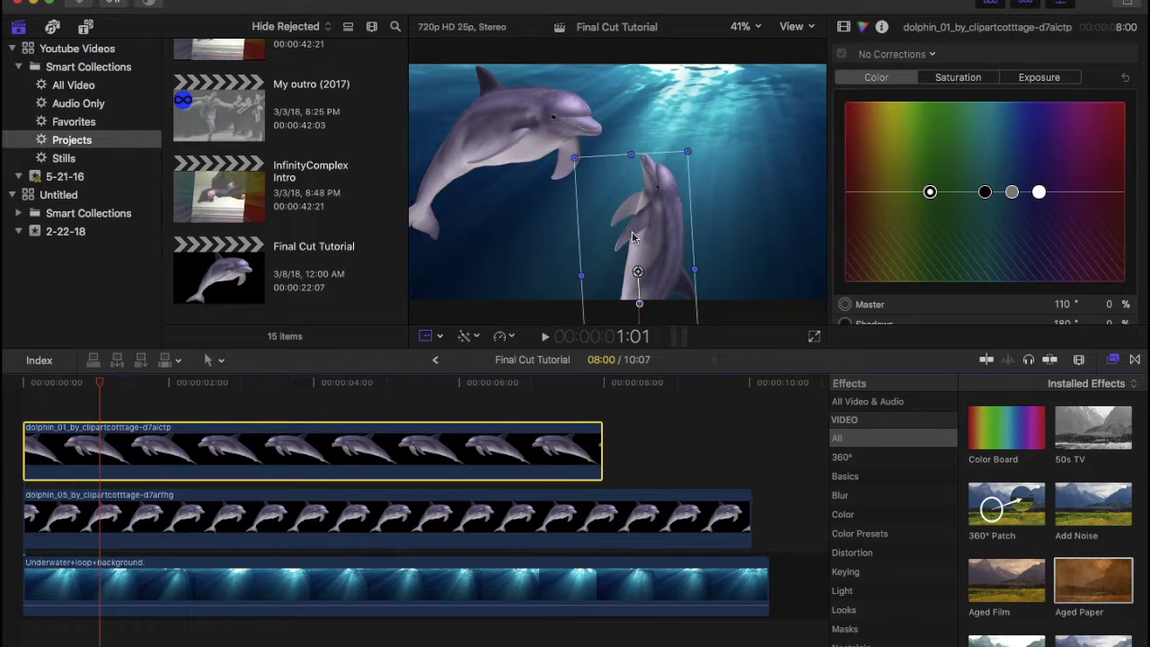
{"action": "left_click_drag", "start_coordinate": [641, 306], "coordinate": [701, 273]}
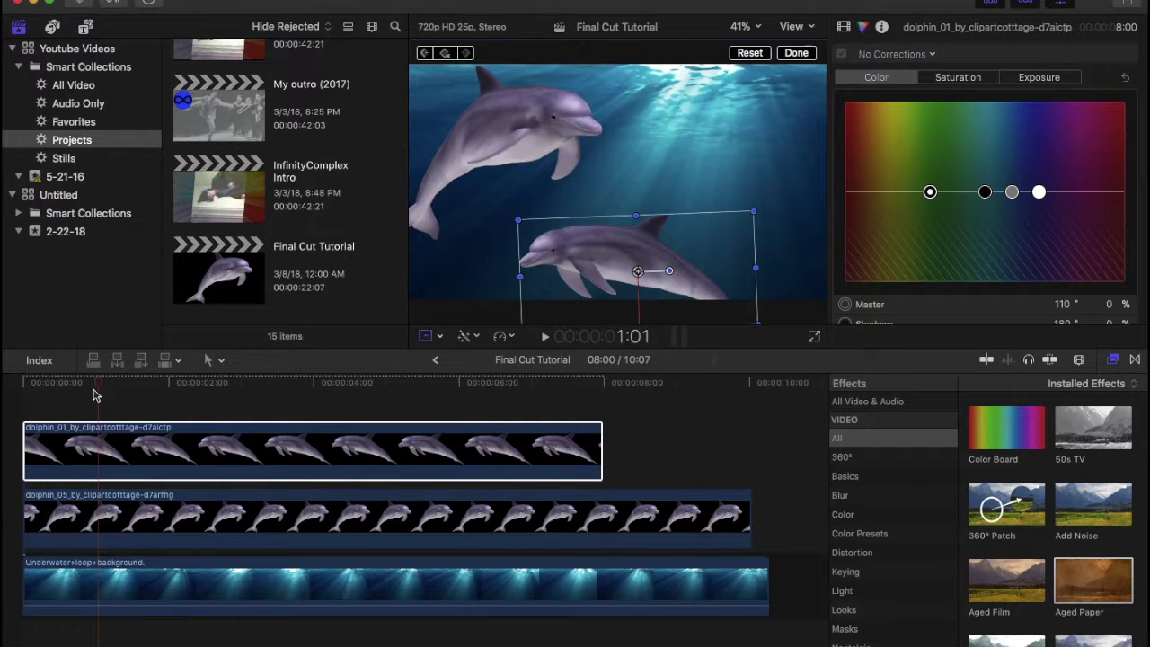
{"action": "key", "text": "space"}
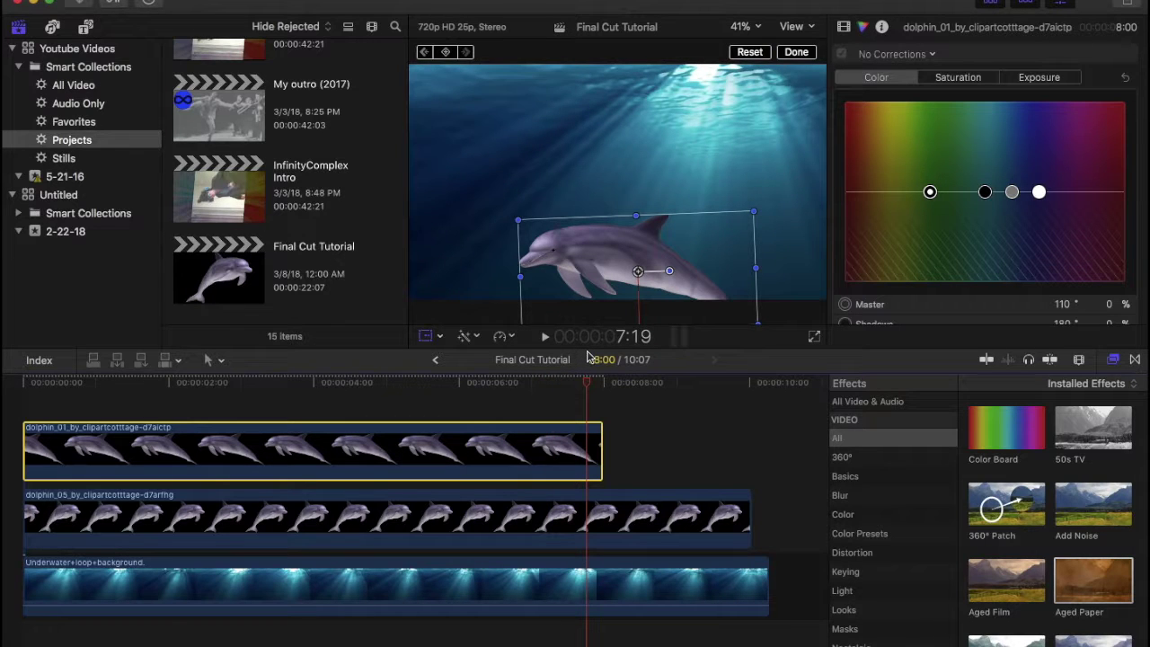
{"action": "left_click_drag", "start_coordinate": [604, 252], "coordinate": [232, 246]}
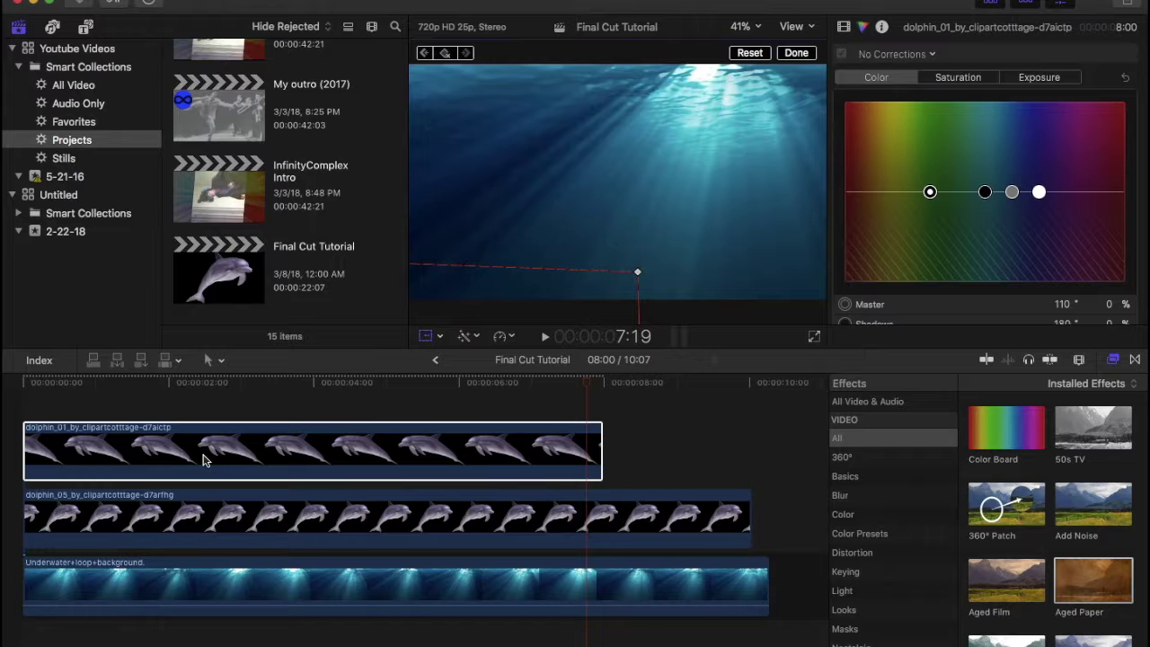
{"action": "left_click", "coordinate": [5, 460]}
{"action": "key", "text": "space"}
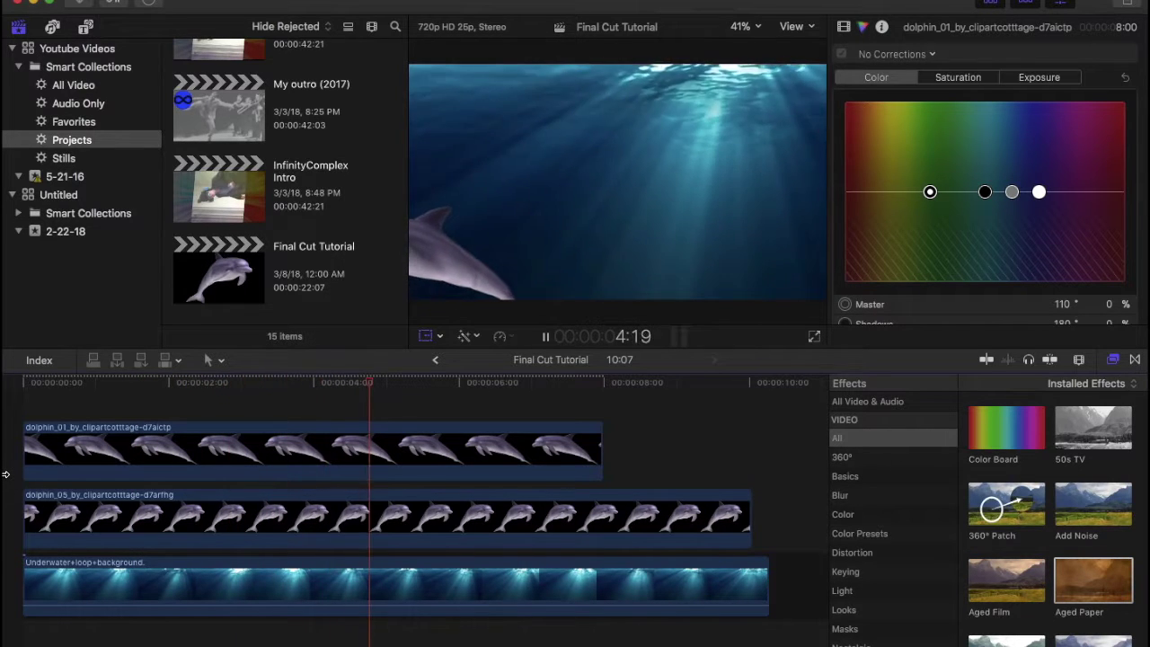
{"action": "key", "text": "shift+t"}
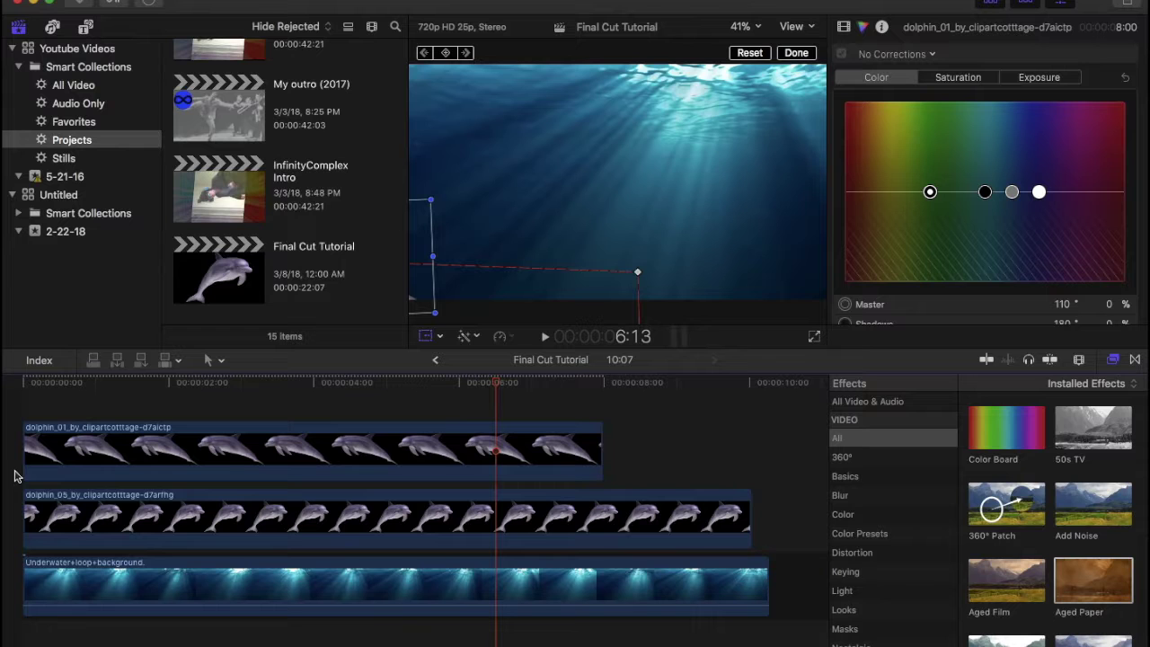
{"action": "key", "text": "Home"}
{"action": "key", "text": "space"}
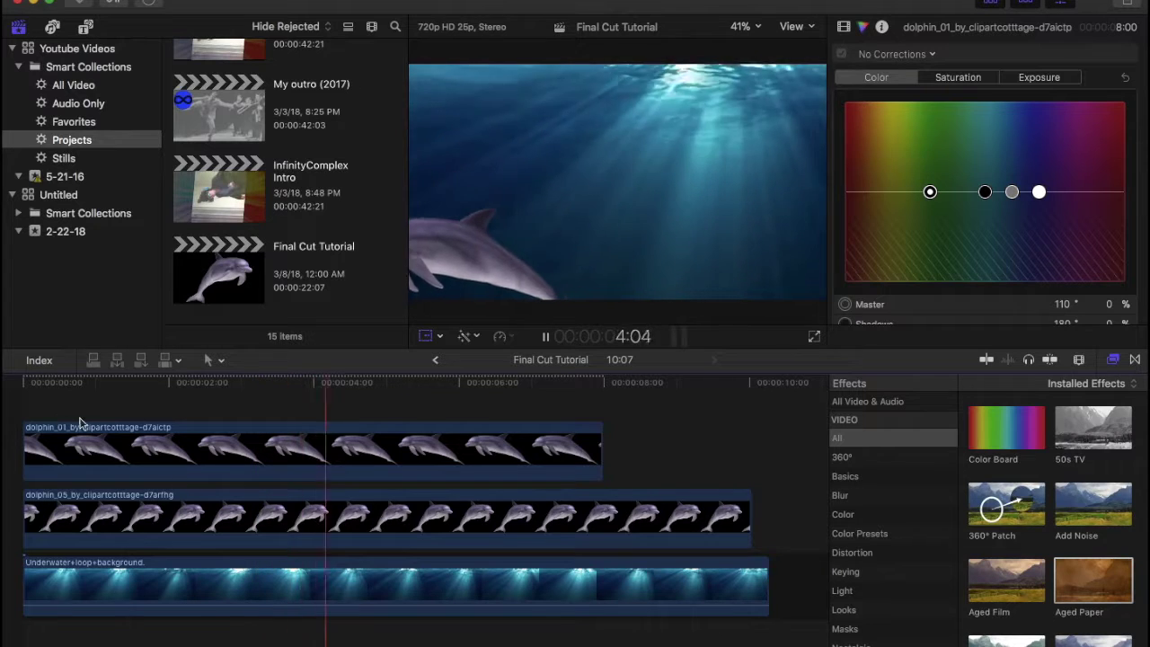
{"action": "left_click", "coordinate": [225, 409]}
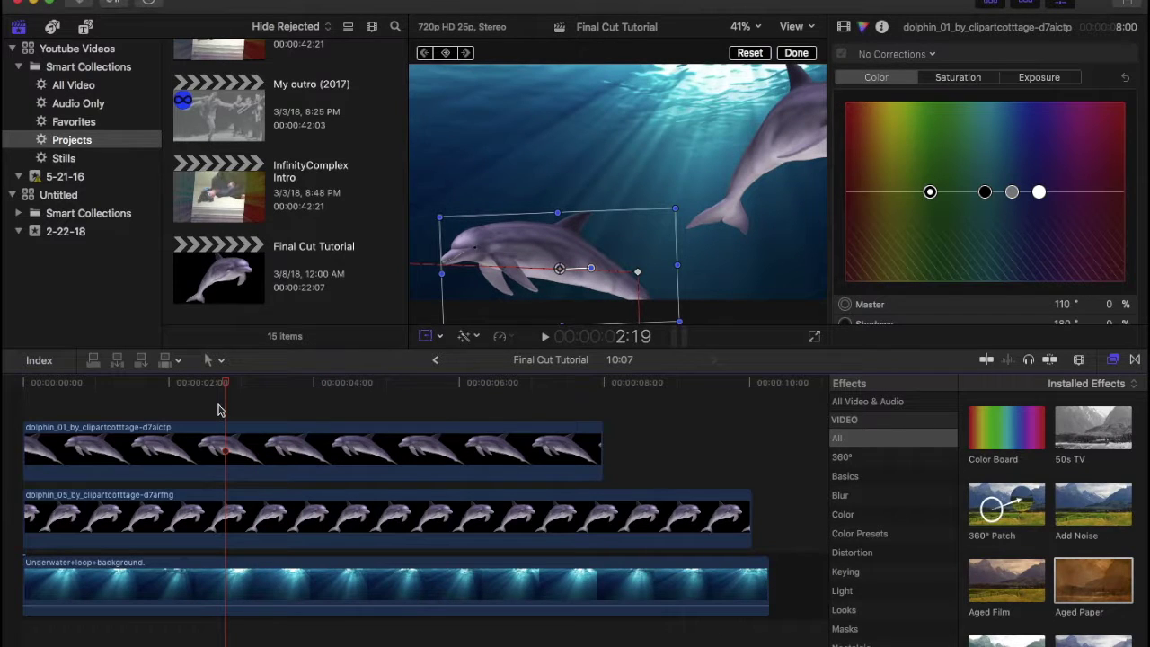